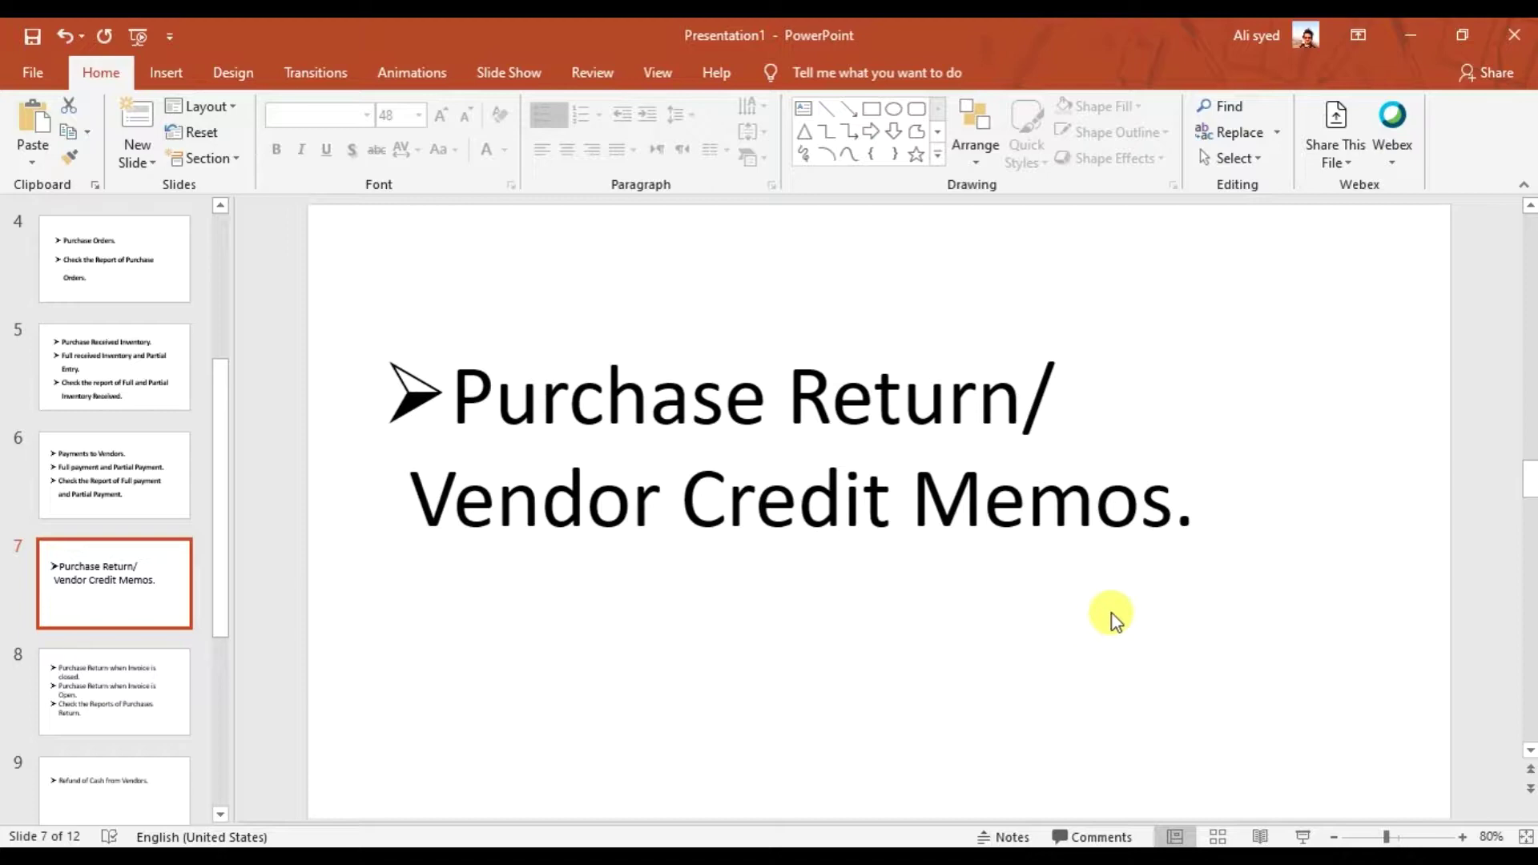
Bring Sage 50 forward and start a new, maximized Vendor Credit Memo
left_click(979, 857)
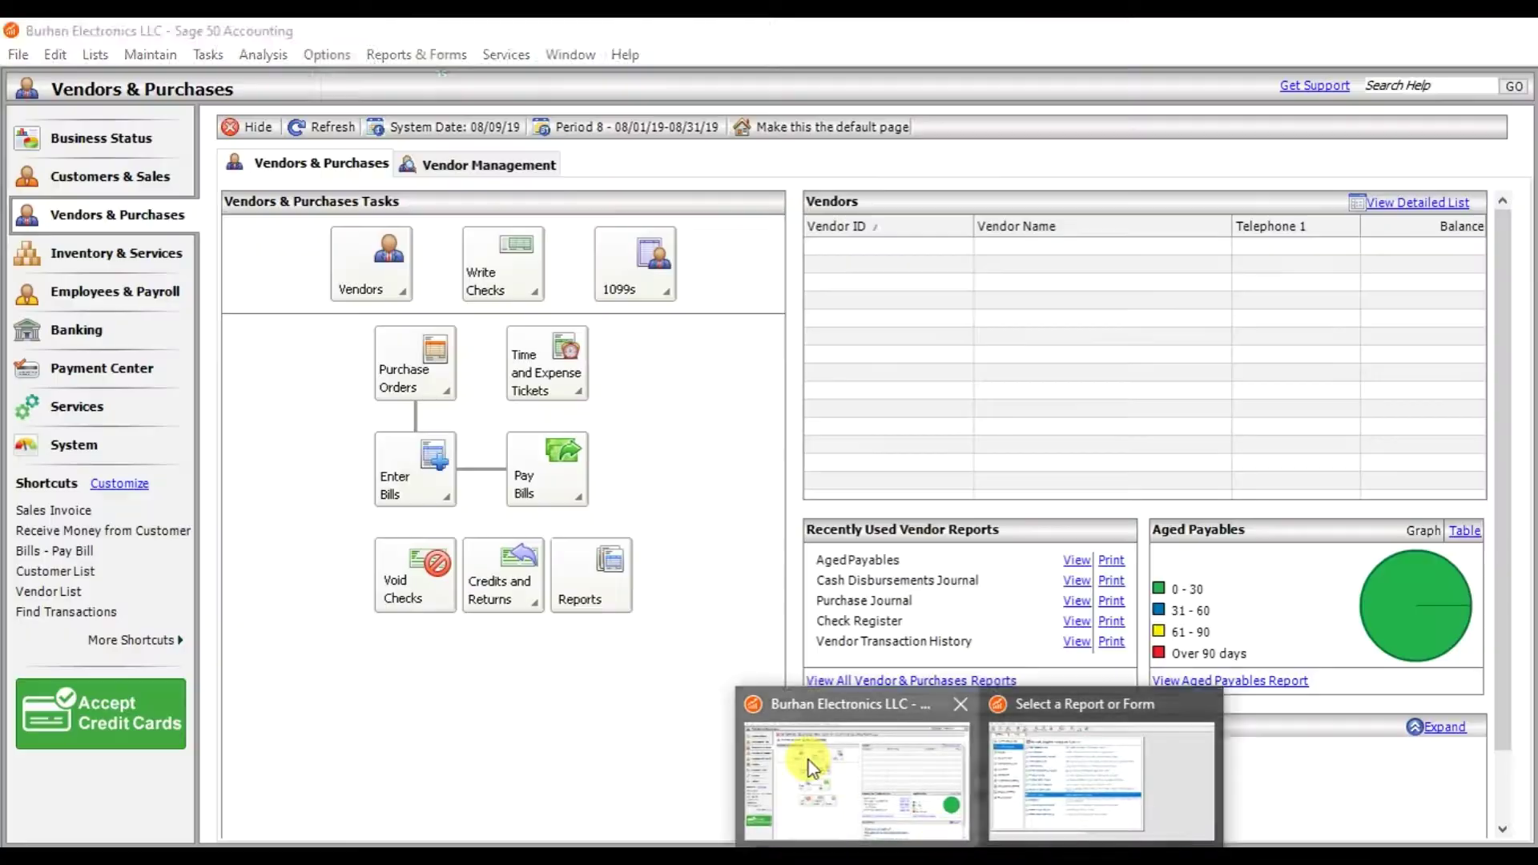
left_click(808, 761)
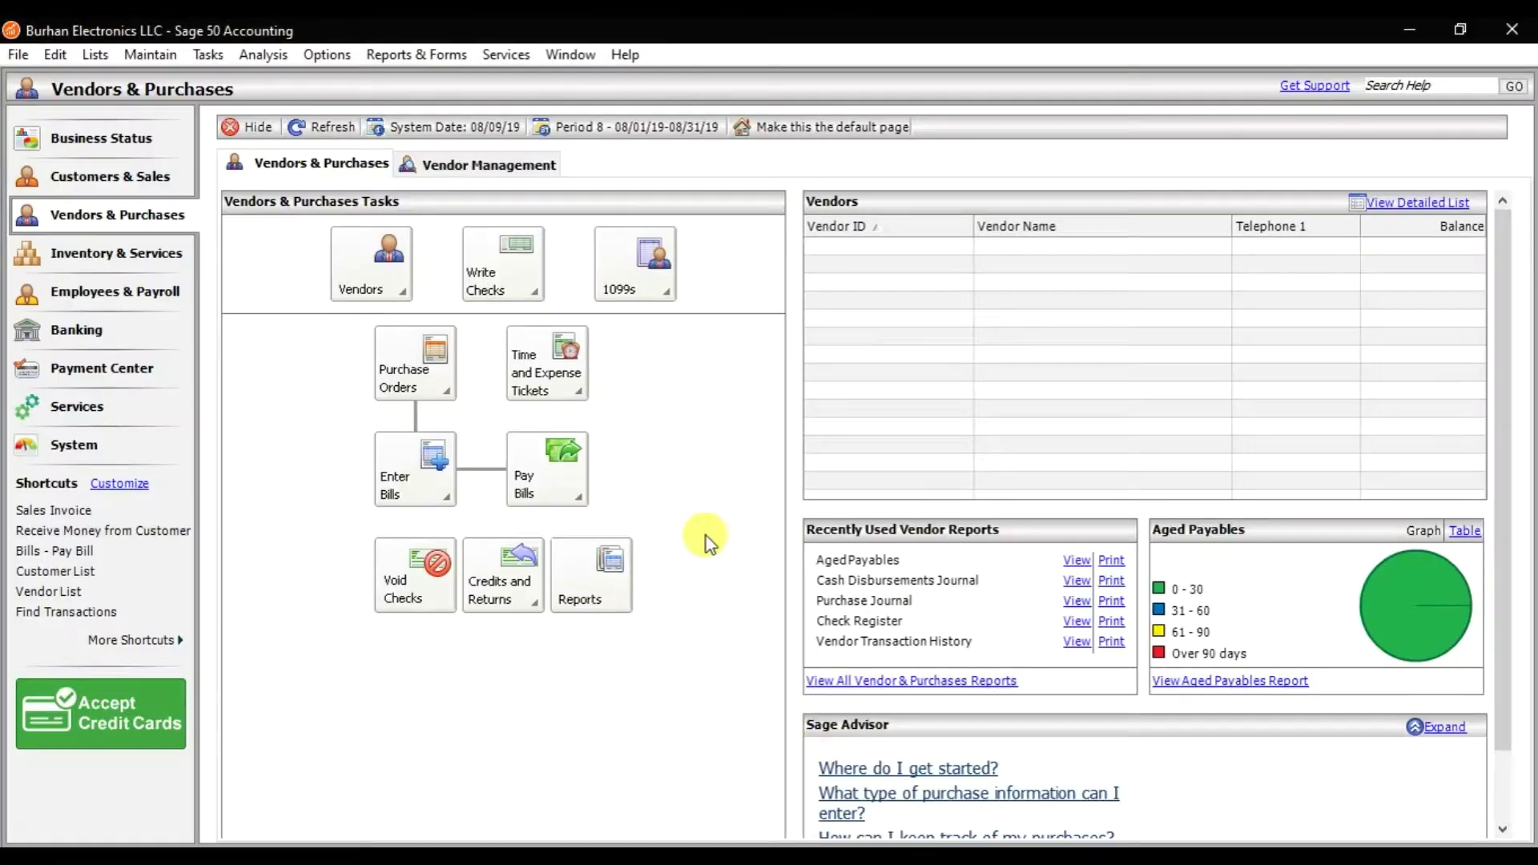
left_click(200, 61)
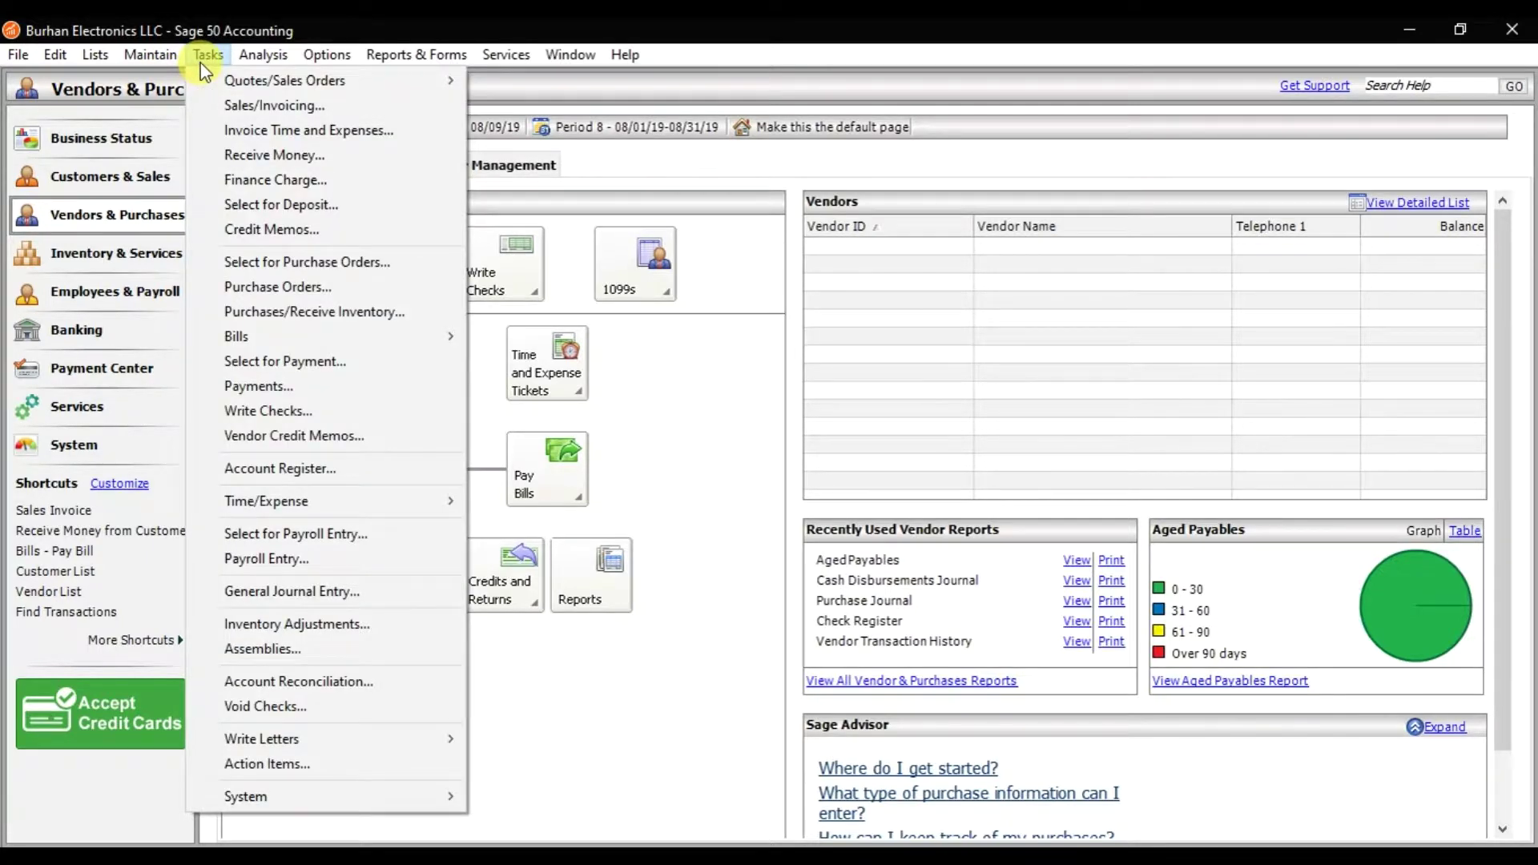
left_click(319, 437)
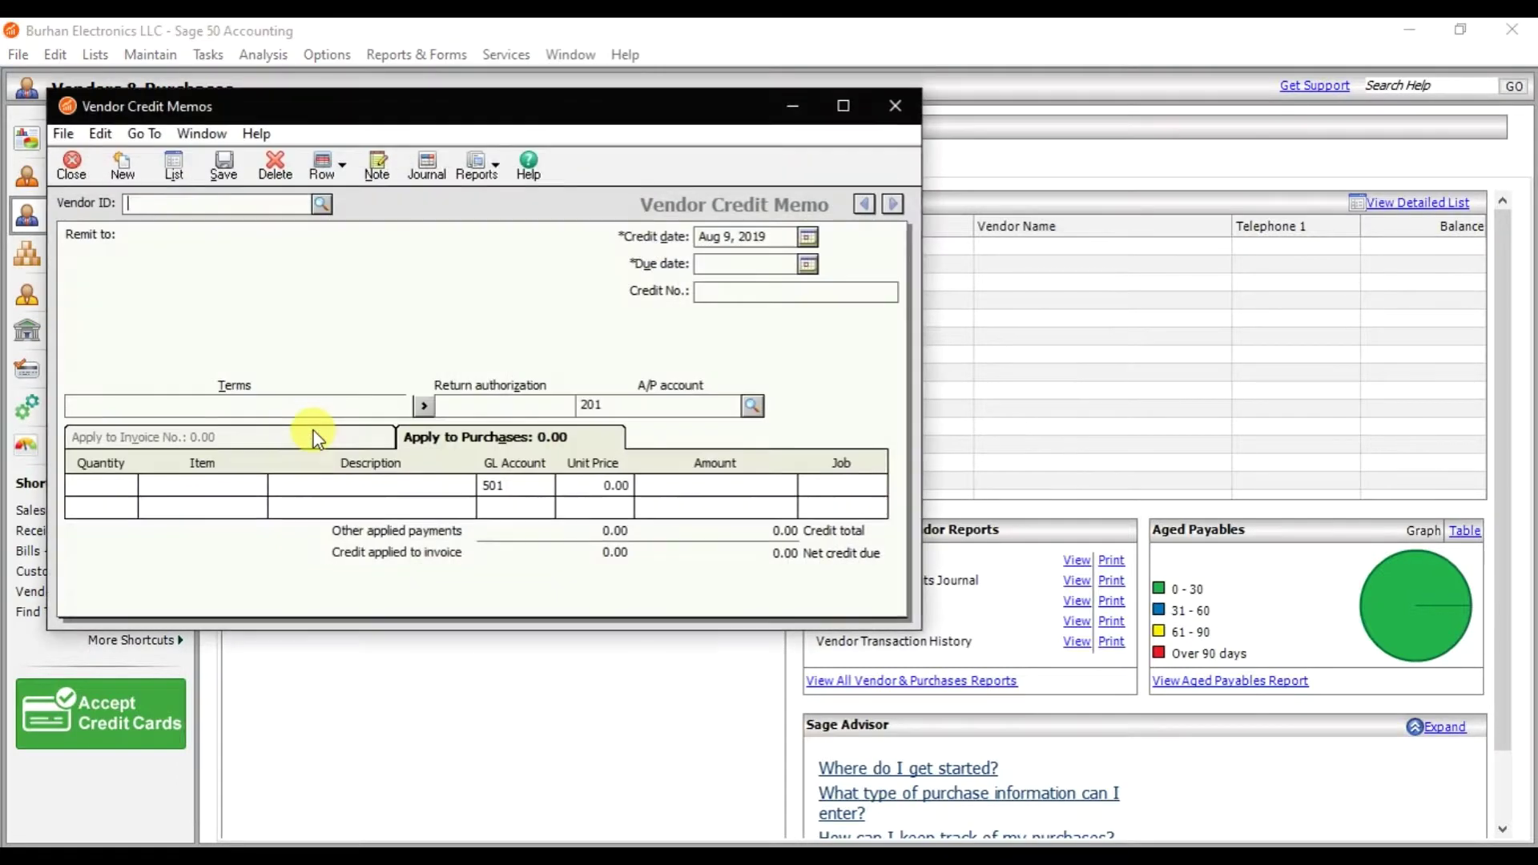
left_click(843, 108)
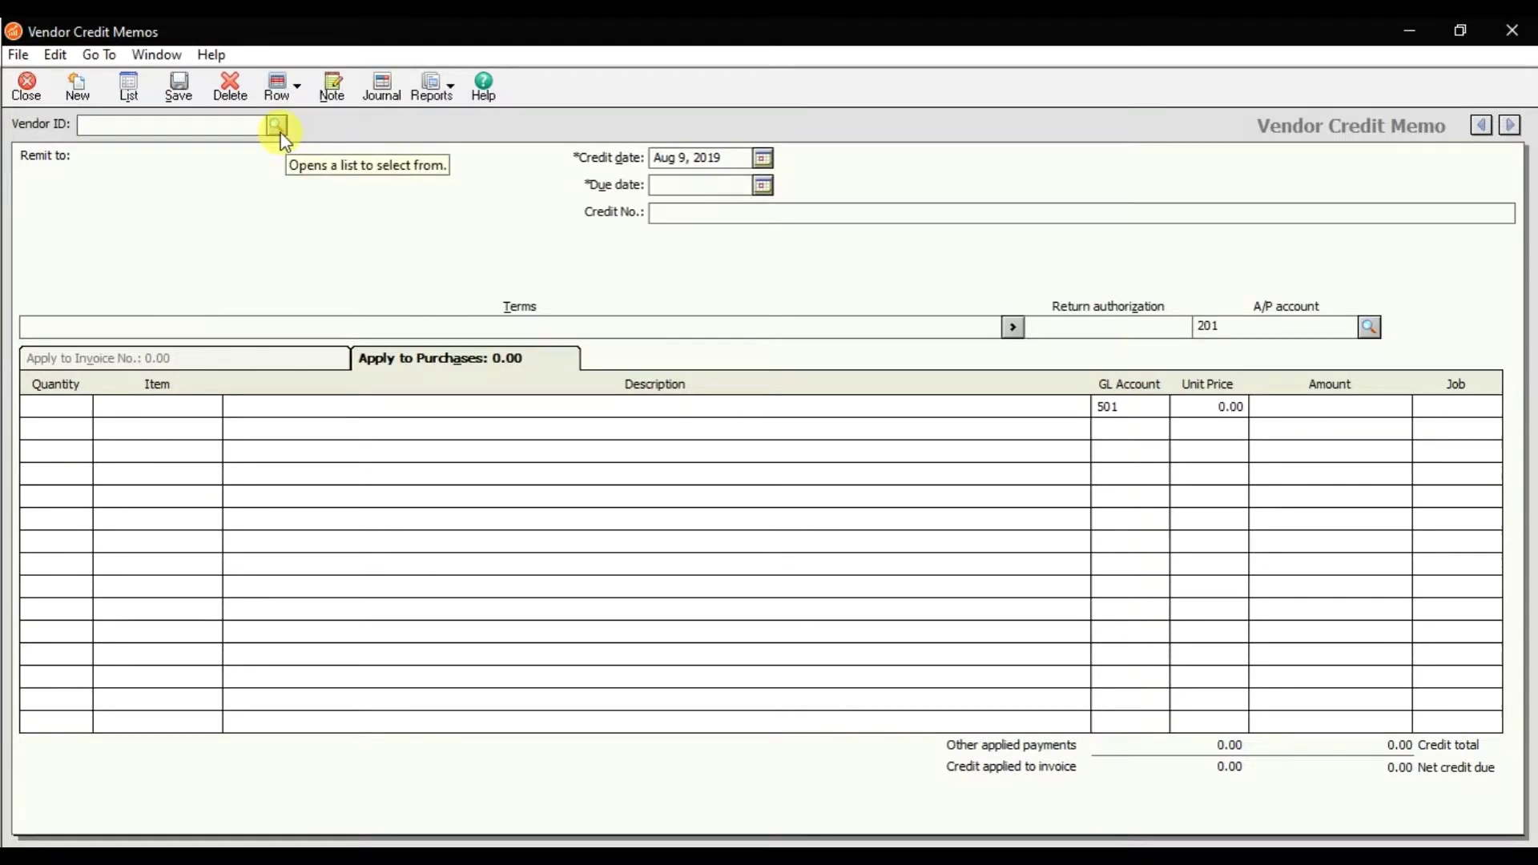
left_click(277, 125)
Choose vendor Red Fairy, with credit date Sep 16, 2019 and due date Sep 22, 2019
double_click(290, 147)
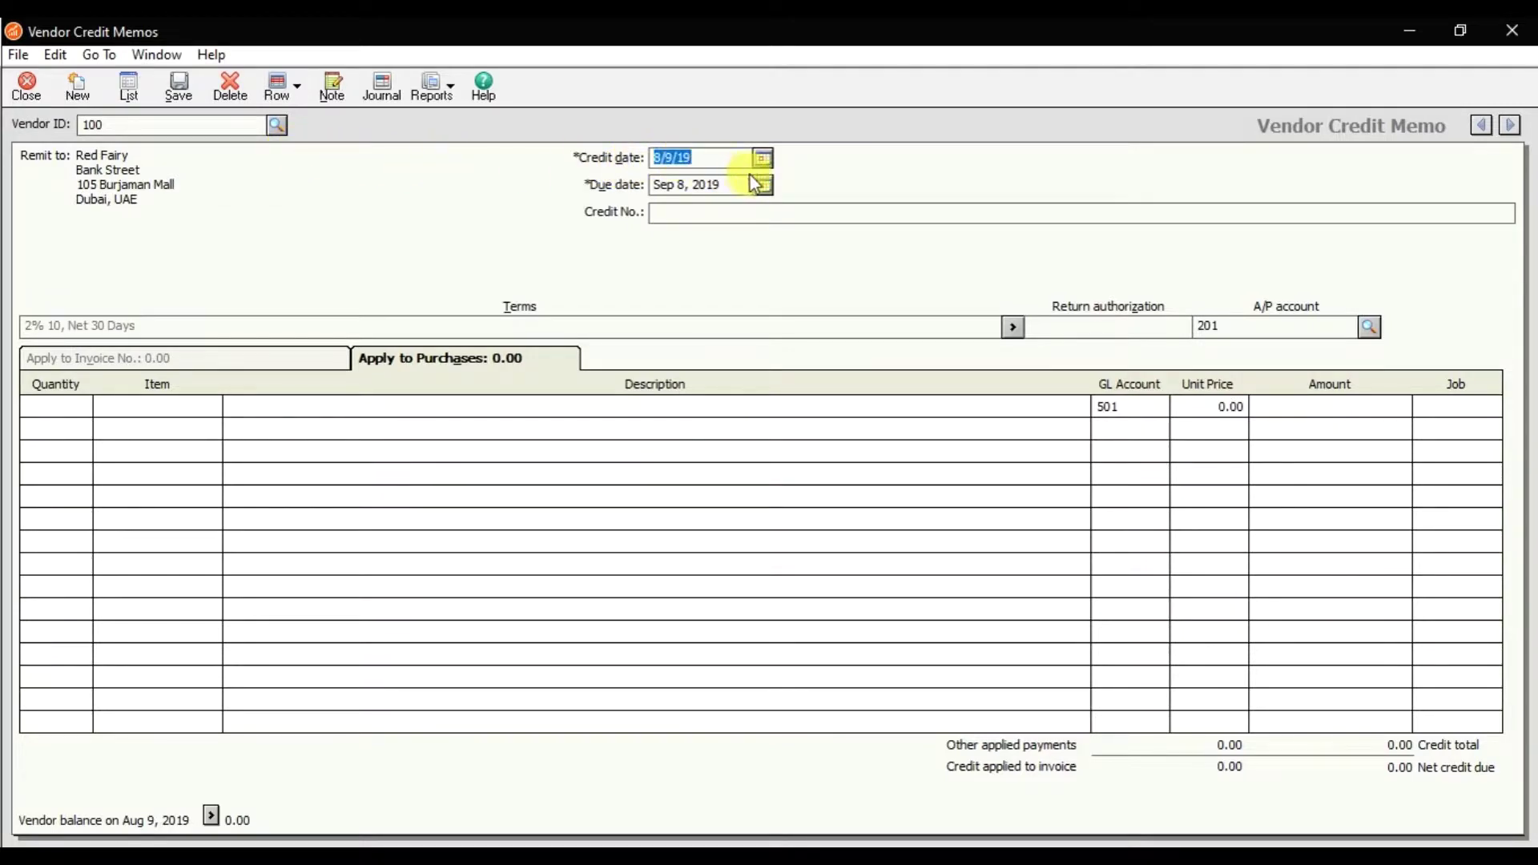
left_click(765, 160)
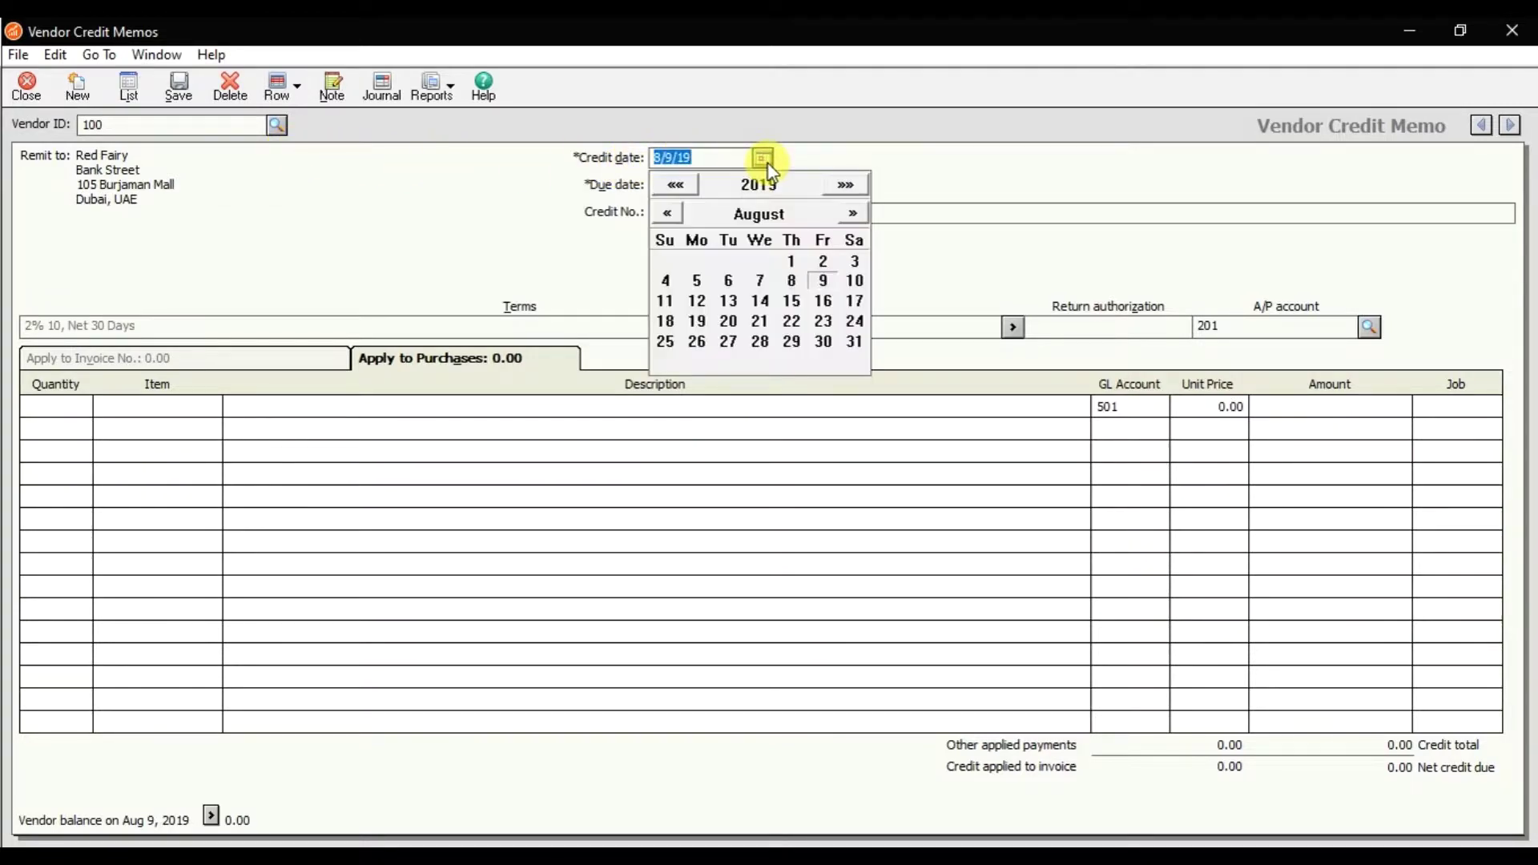
left_click(850, 214)
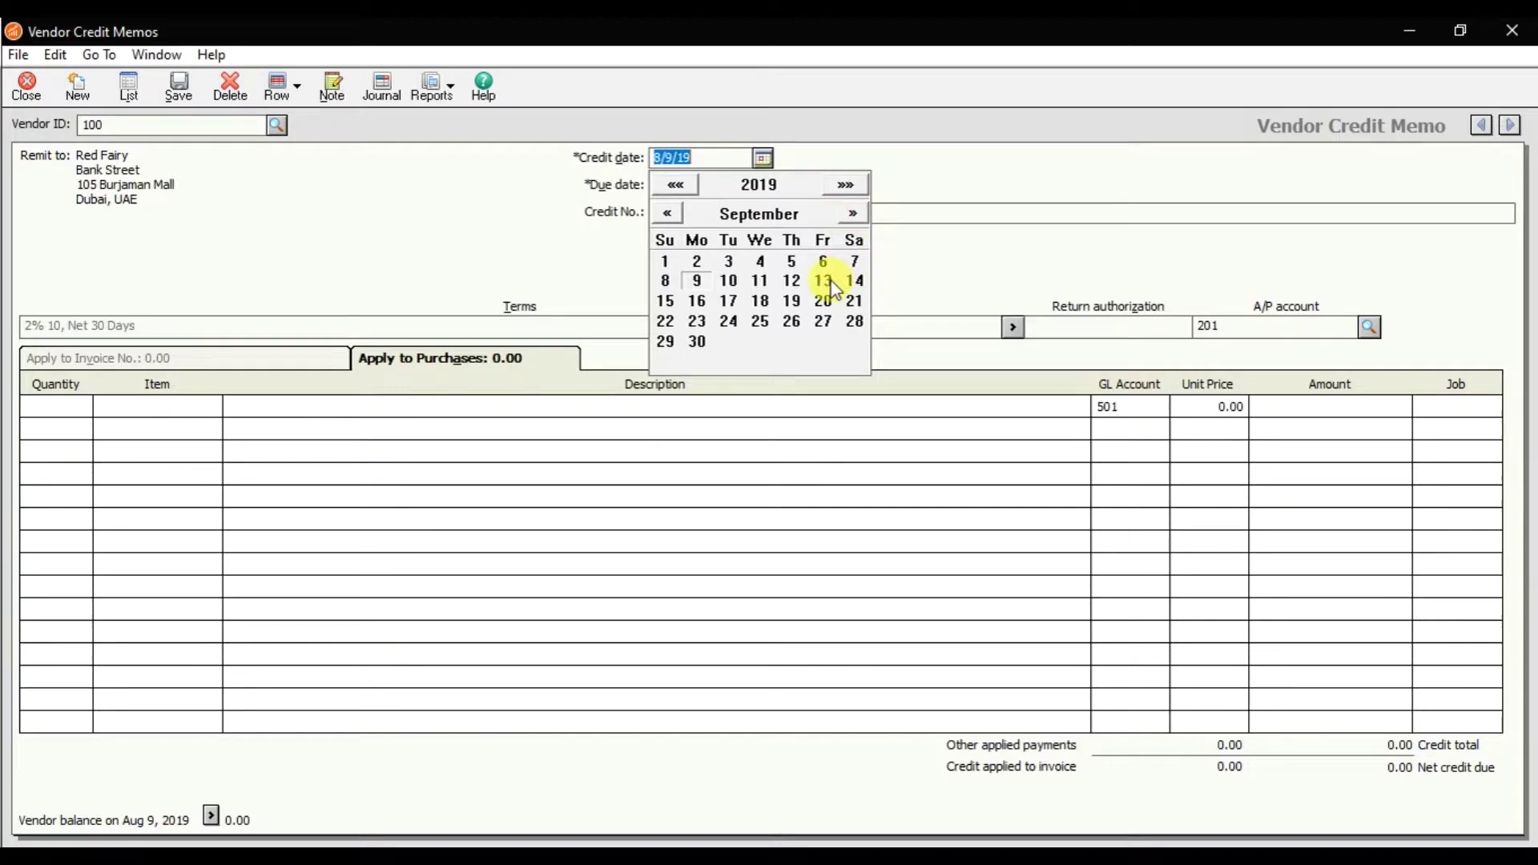
left_click(696, 303)
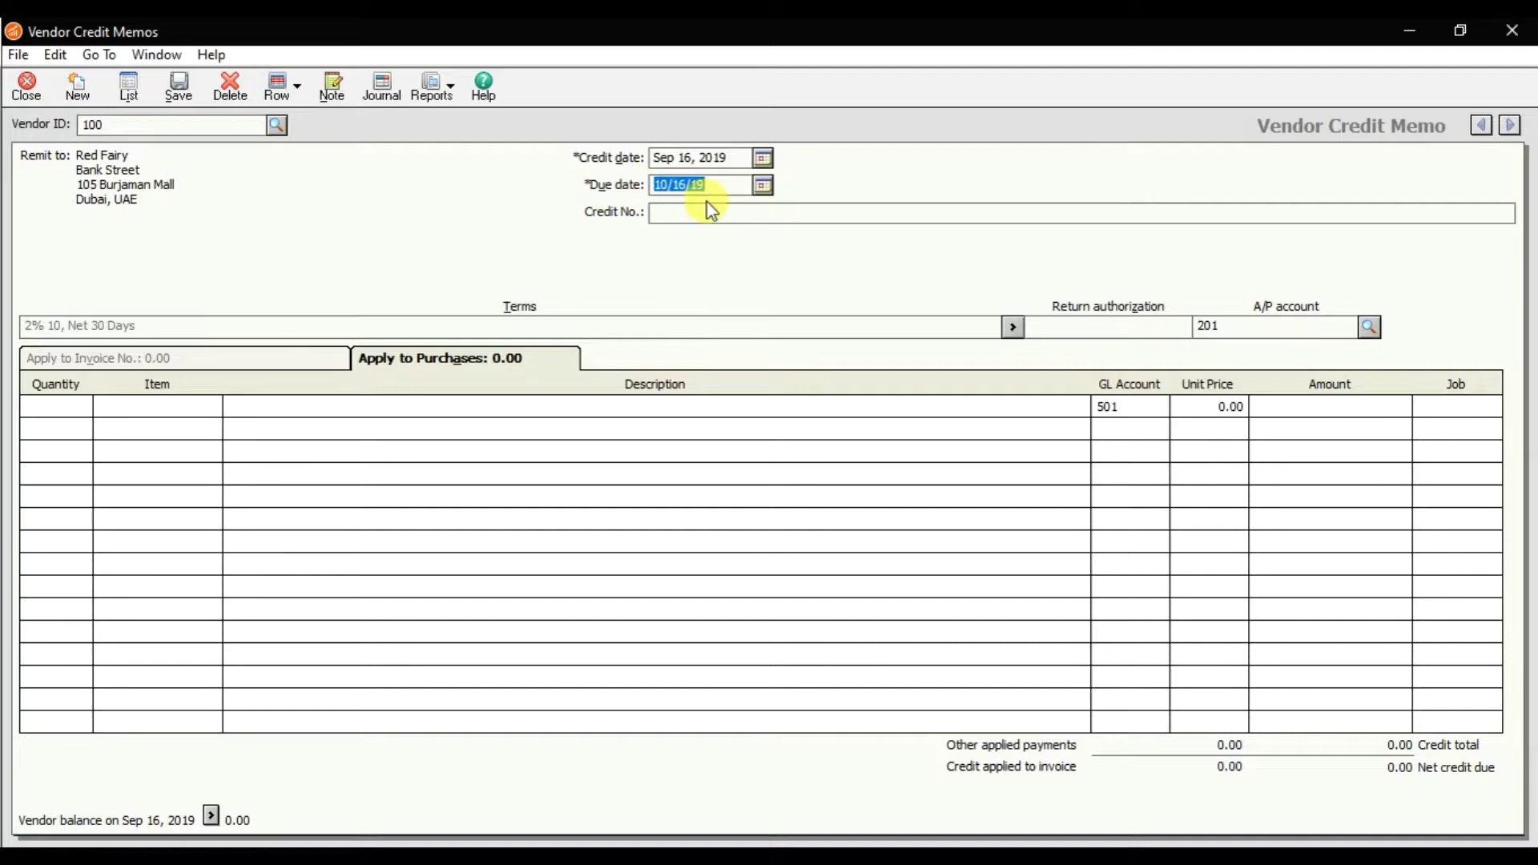
left_click(763, 186)
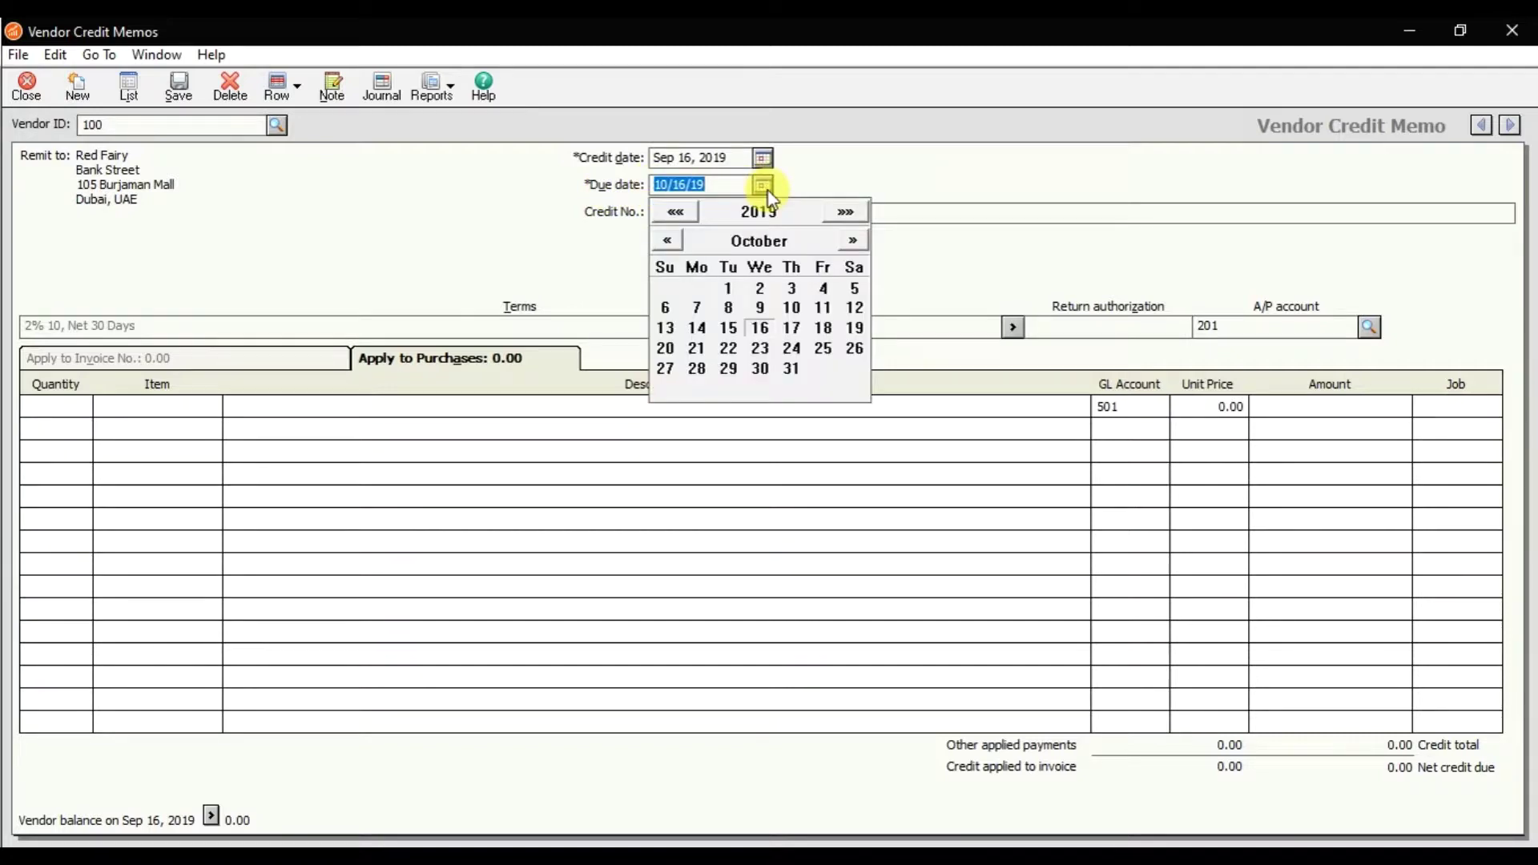
left_click(668, 240)
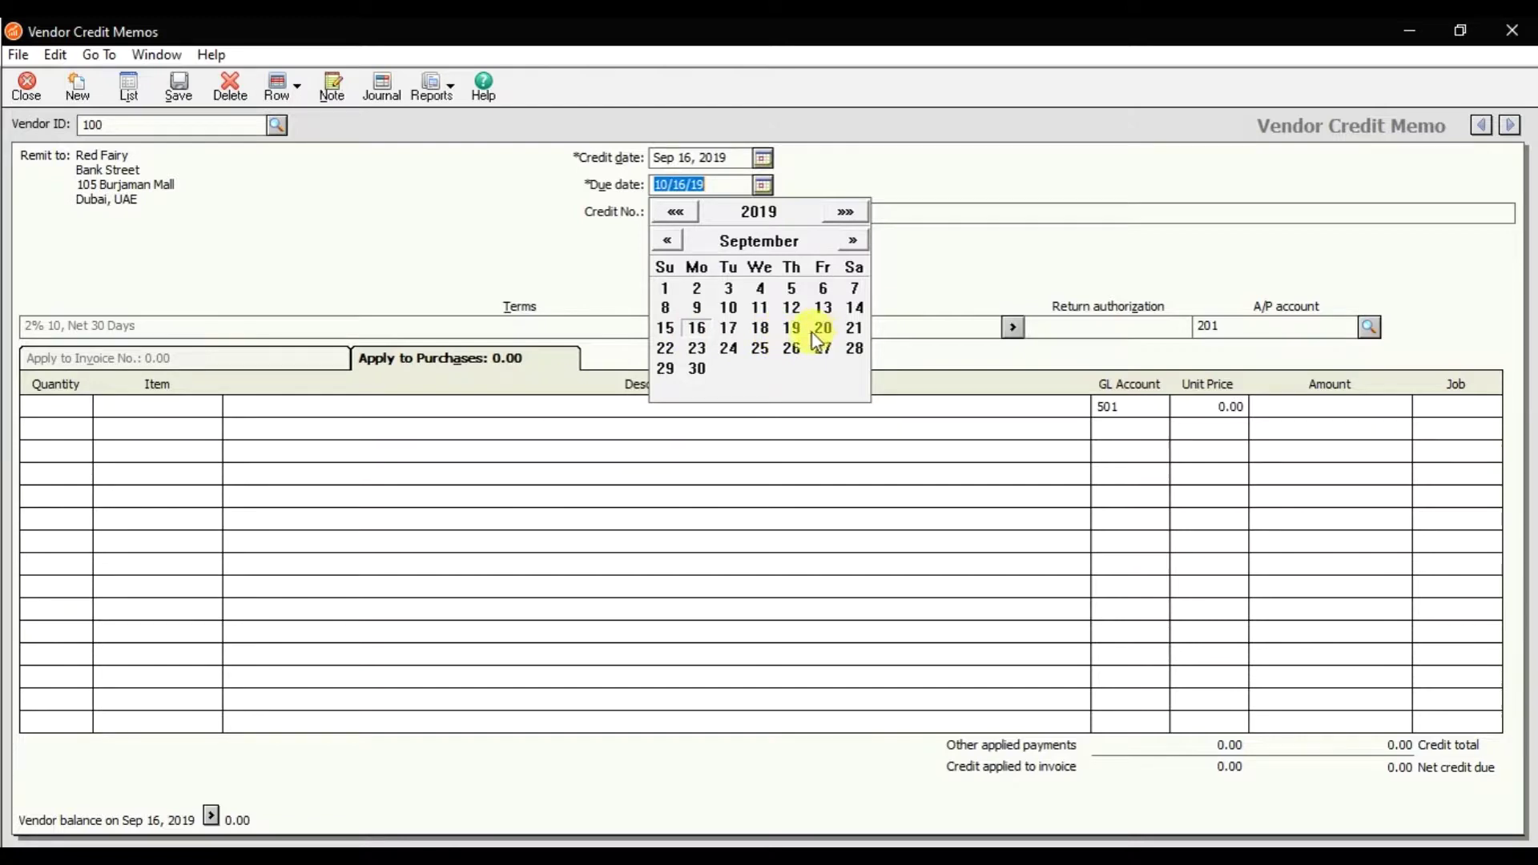
left_click(677, 347)
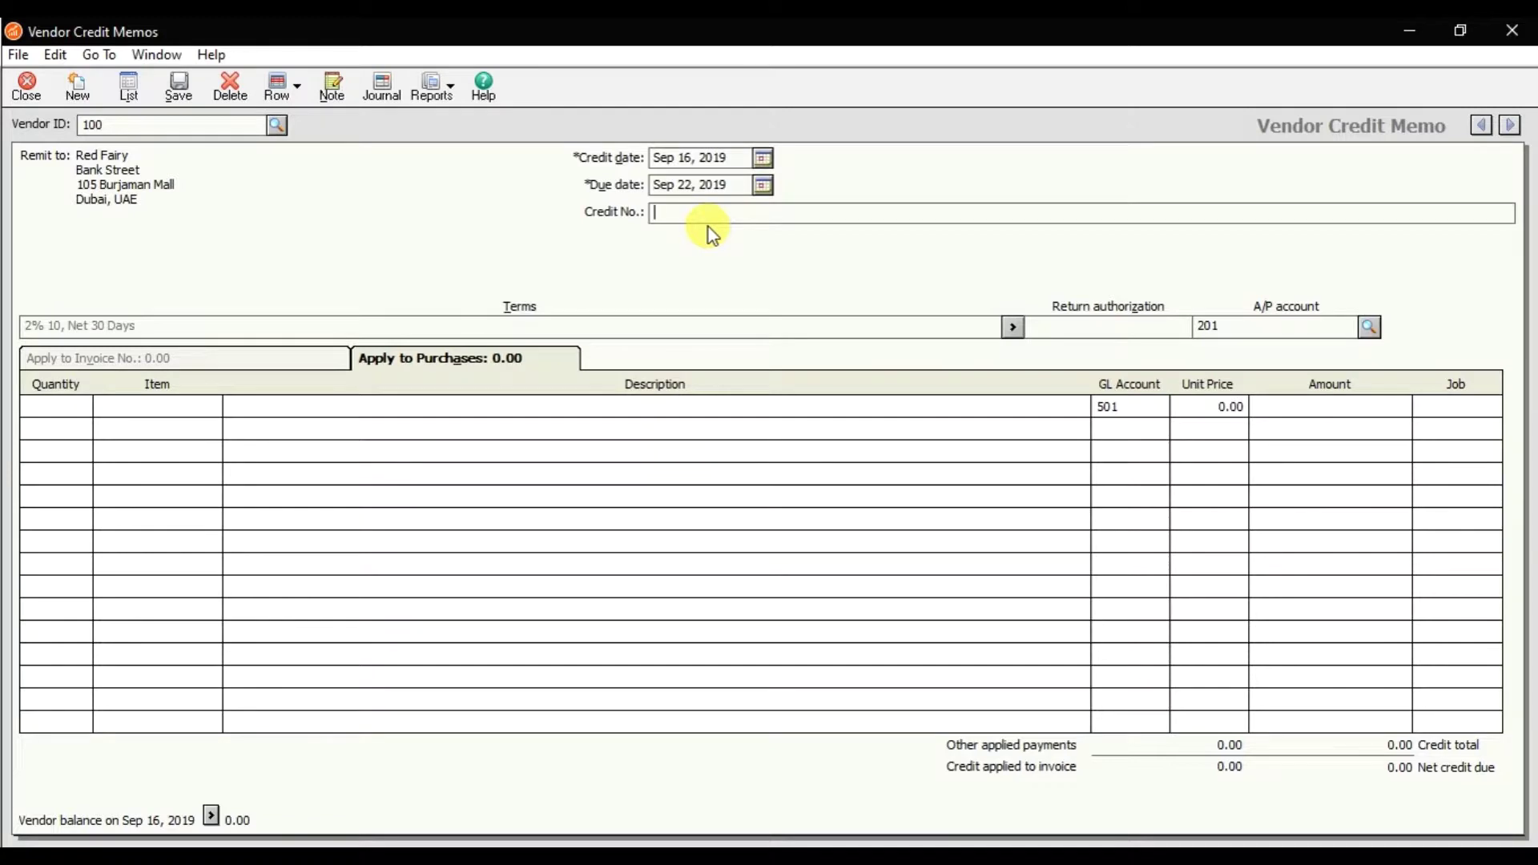
Enter credit number 7878 and quantity 5 on the first line
type("7878")
left_click(77, 410)
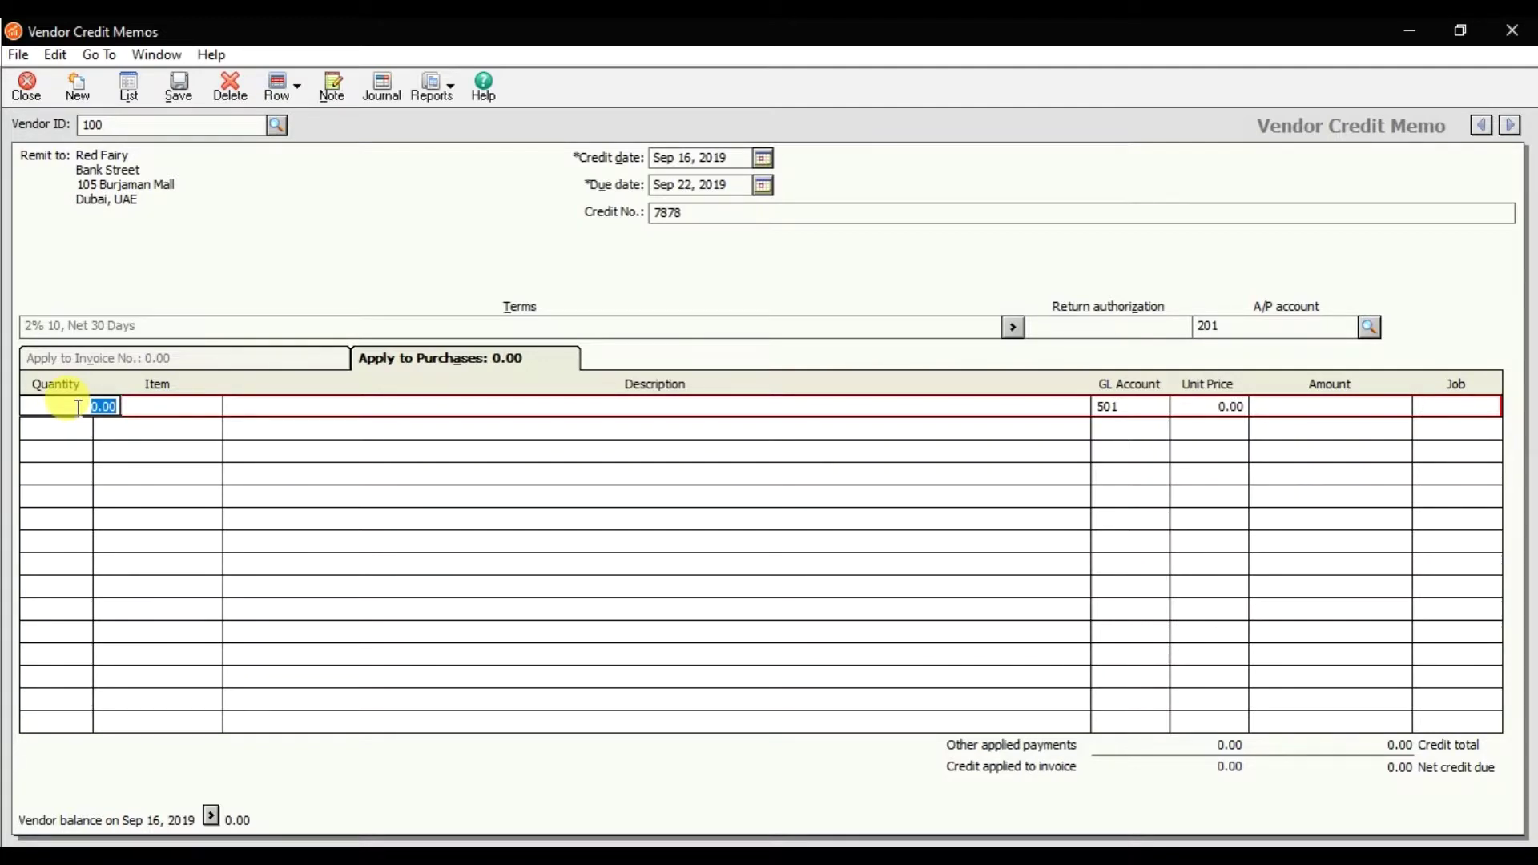
type("5")
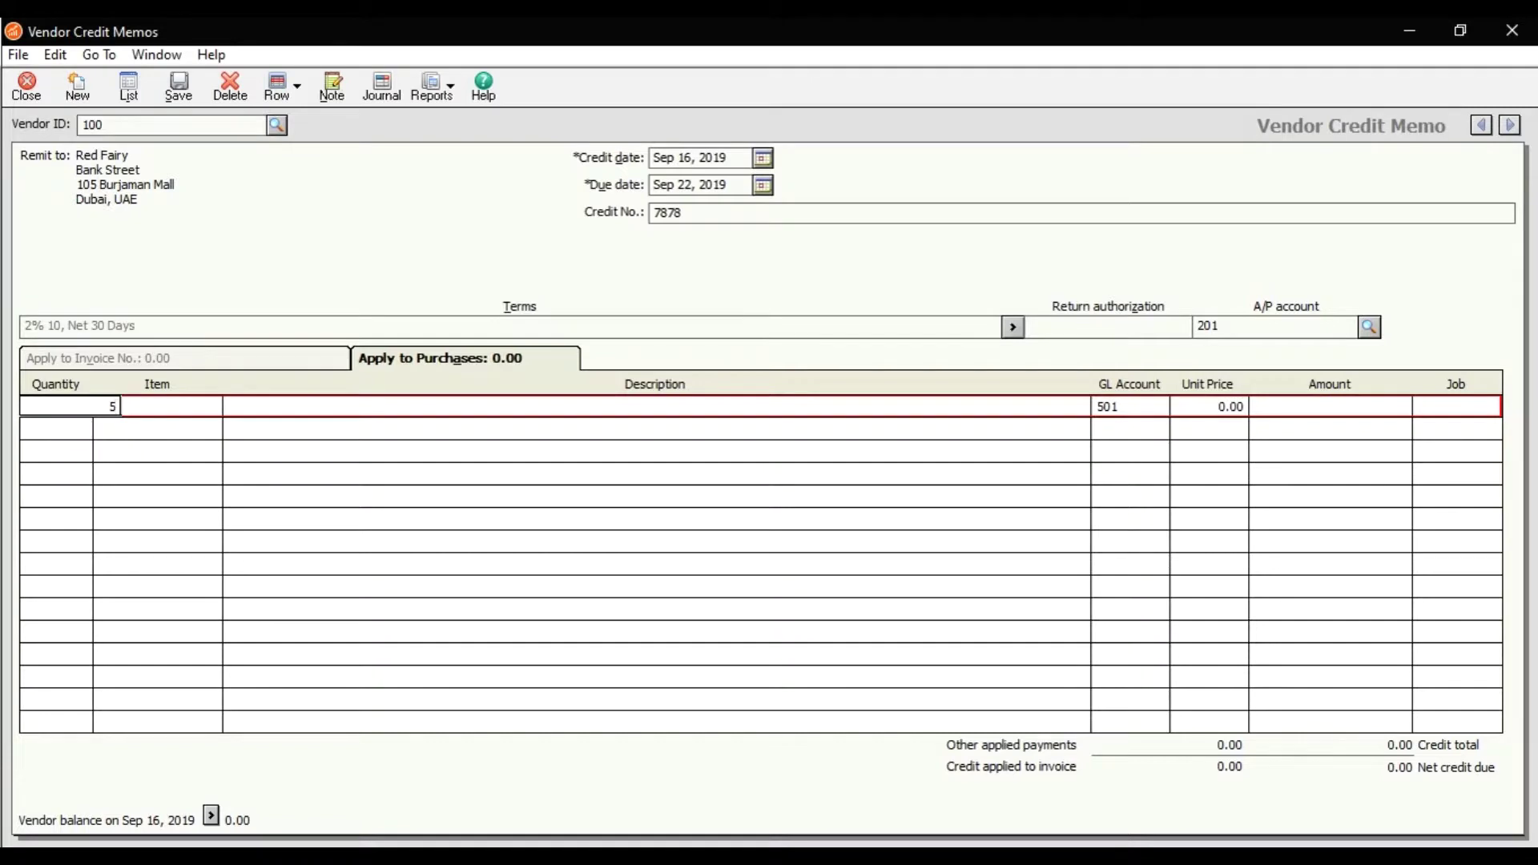
Complete the line with item 1000 Keyboard at 30.00 each for 150.00, then show slide 8
key("Tab")
key("question")
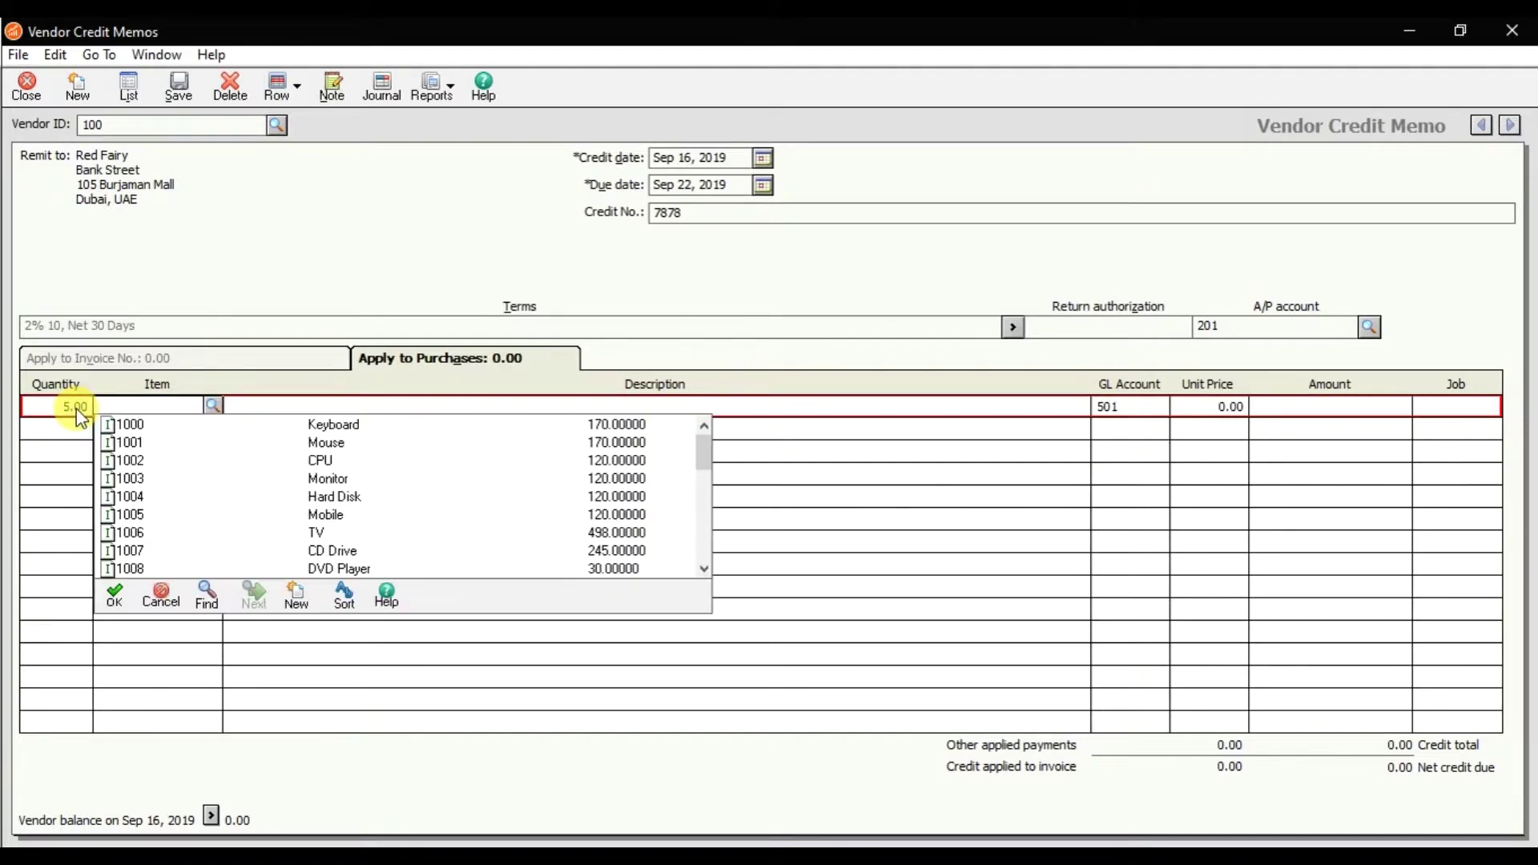
key("Down")
key("Up")
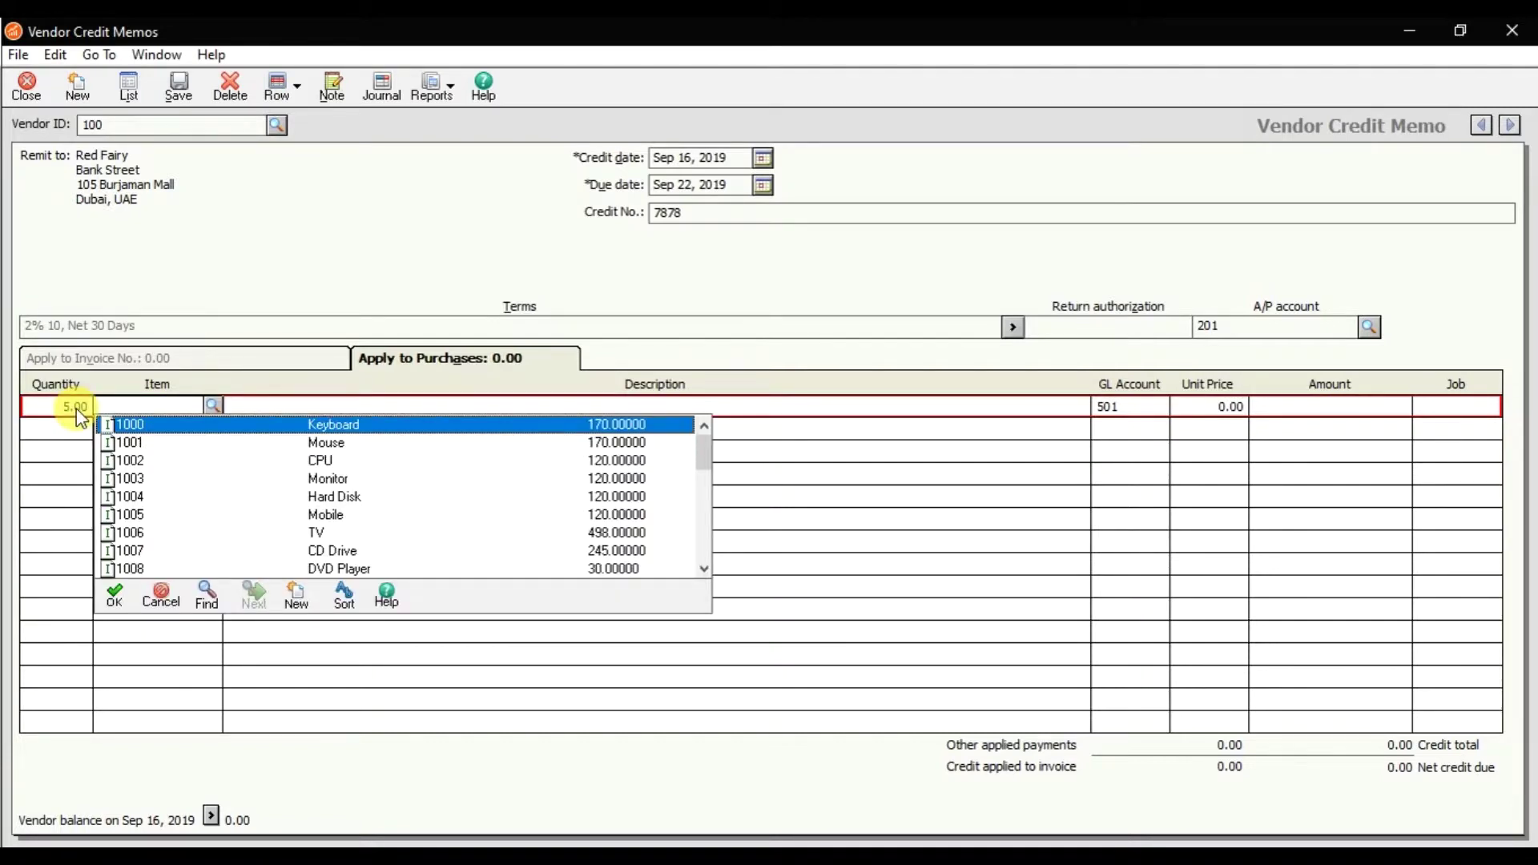
key("Return")
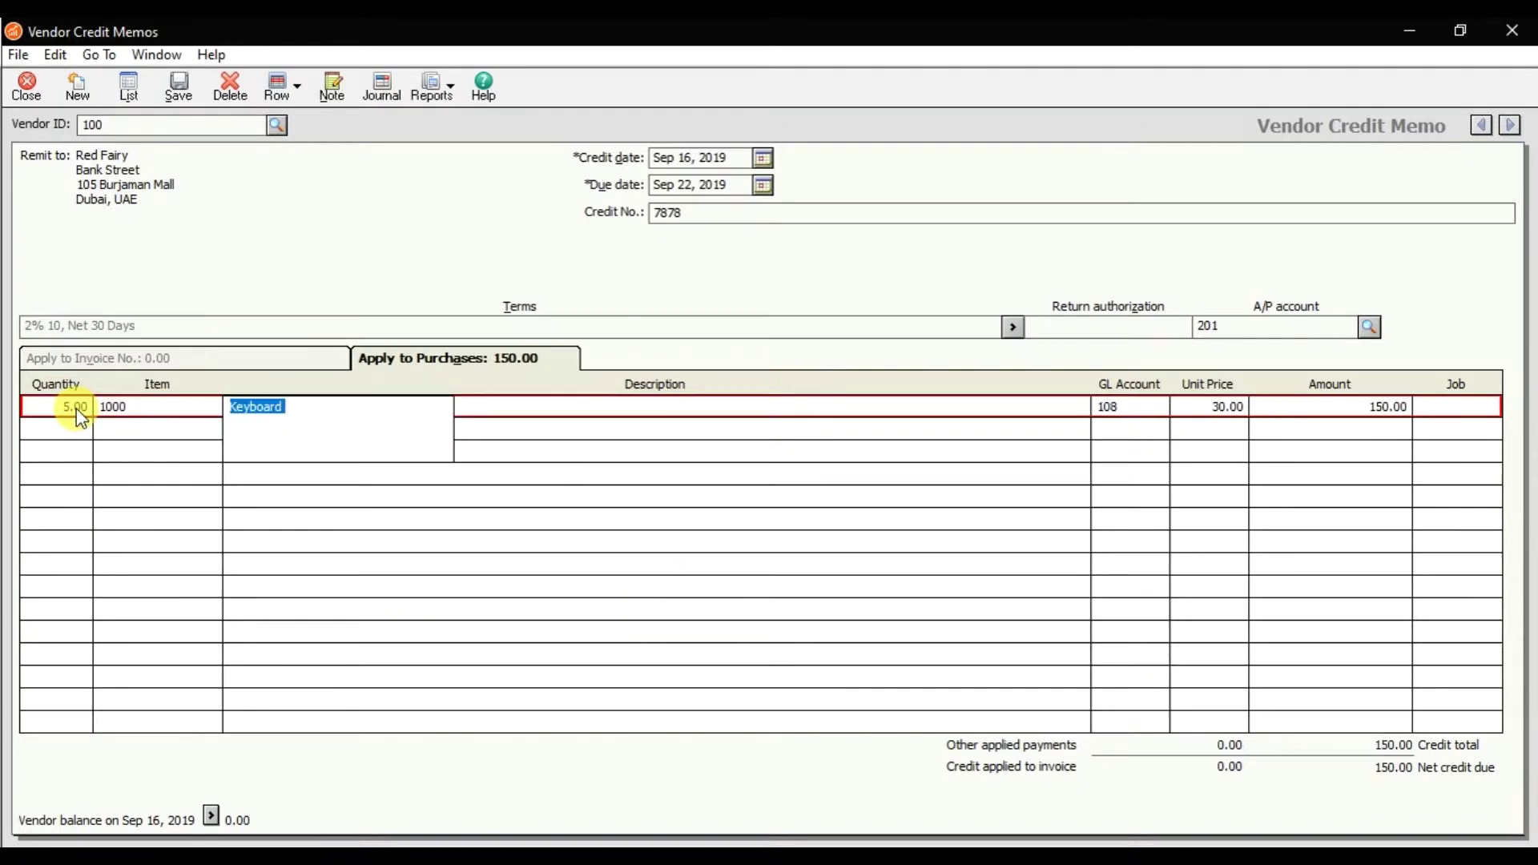
key("Tab")
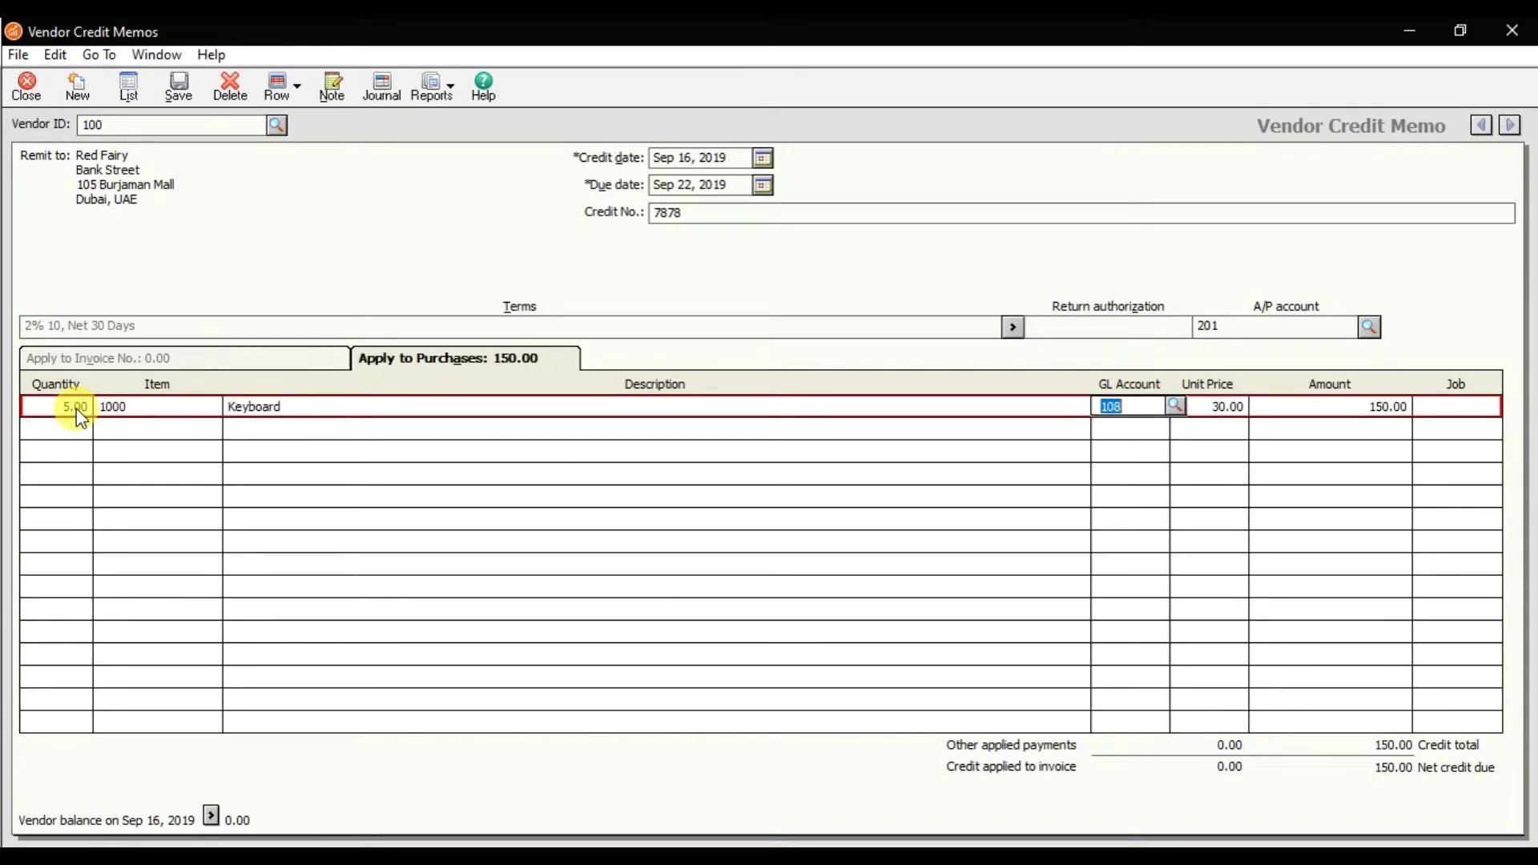
key("Tab")
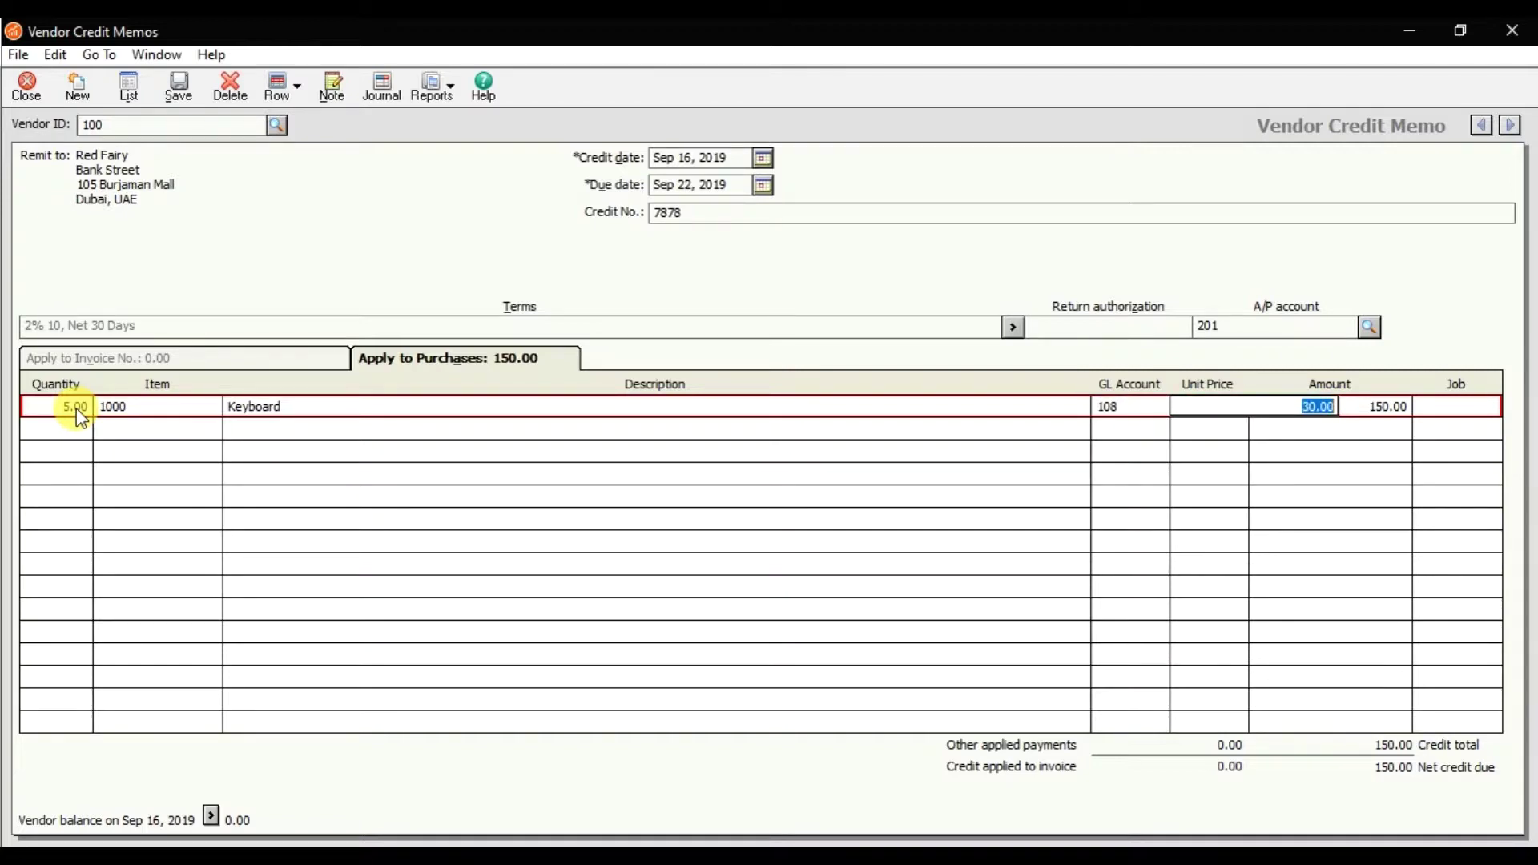
key("Tab")
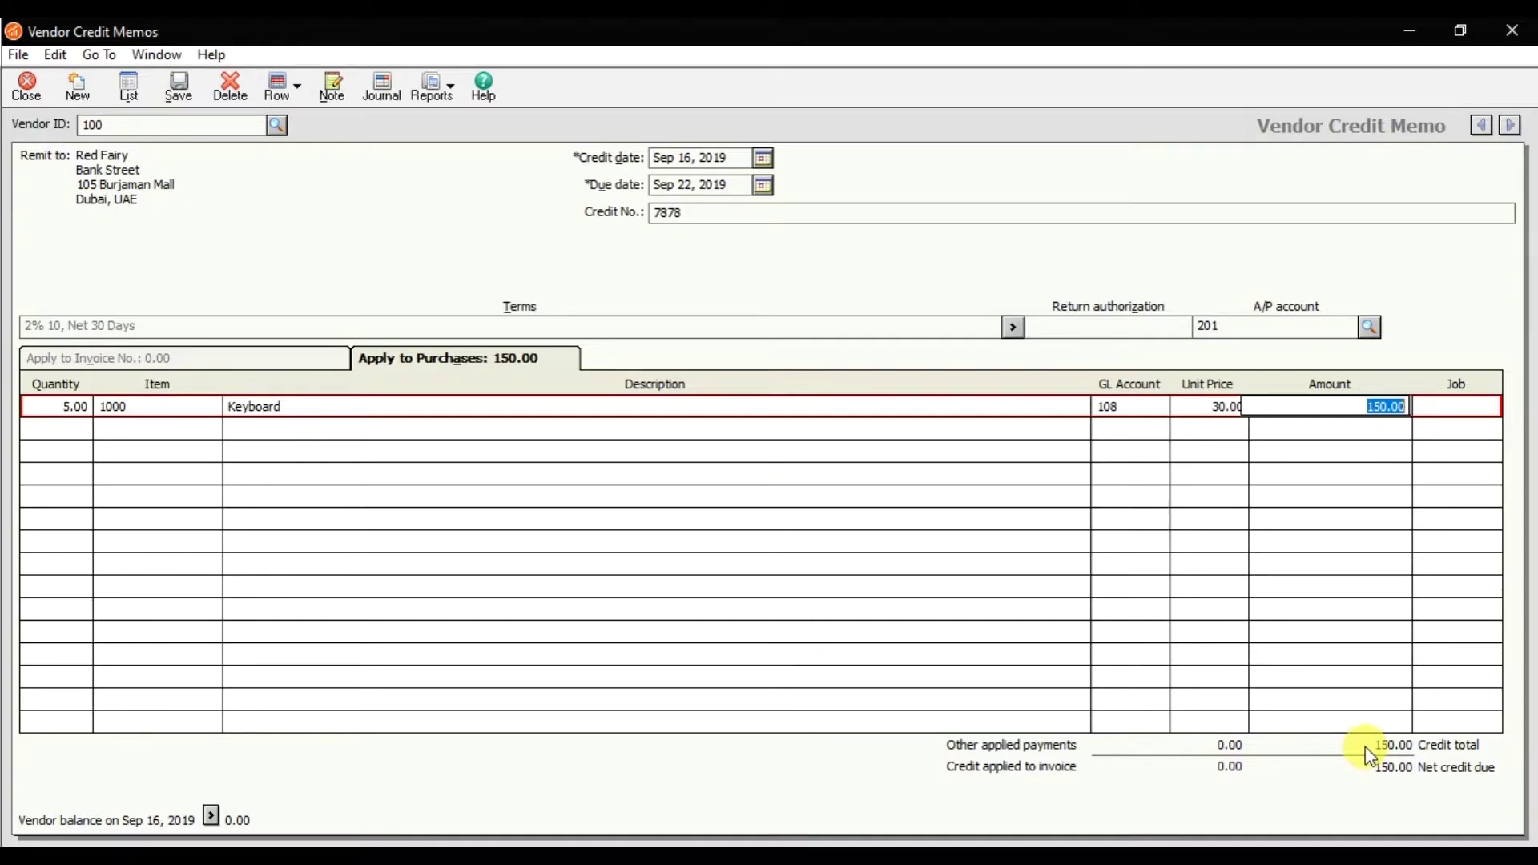
key("Down")
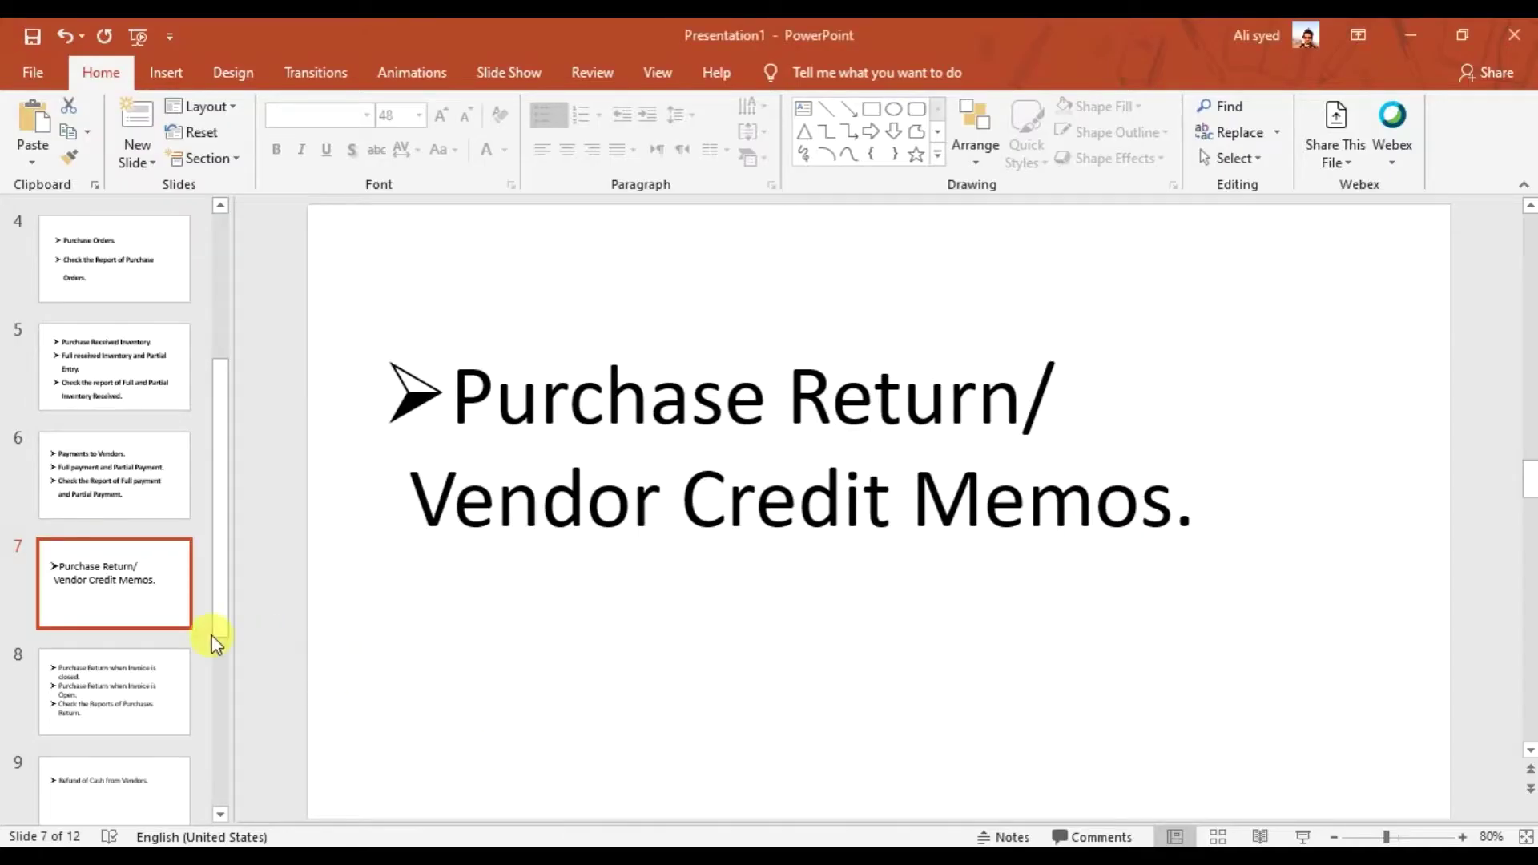
left_click(117, 683)
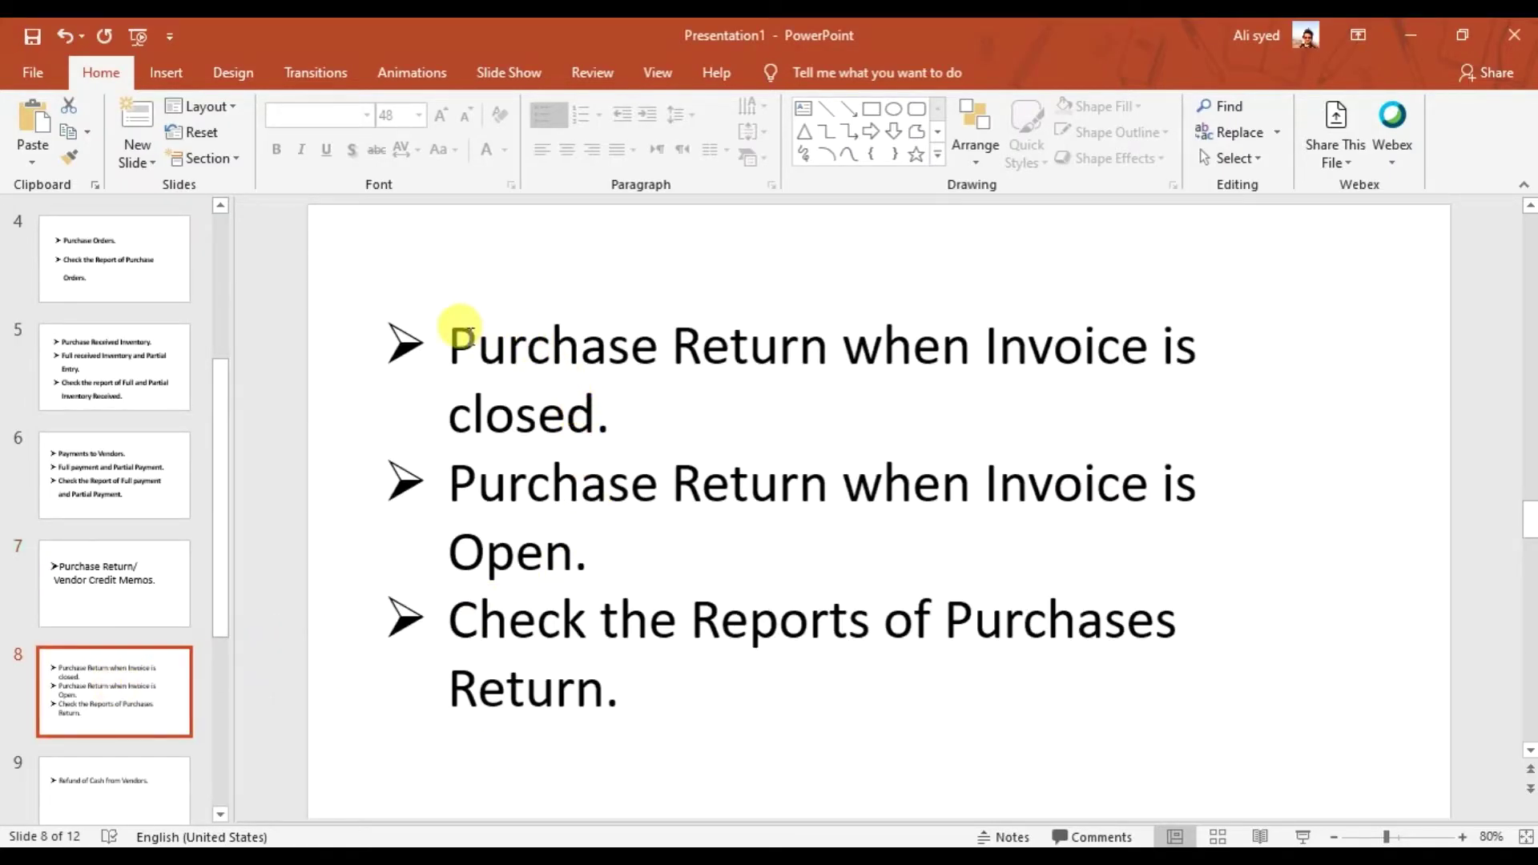
Highlight slide 8's first point on returns for closed invoices, then return to the credit memo
left_click_drag(468, 345, 749, 402)
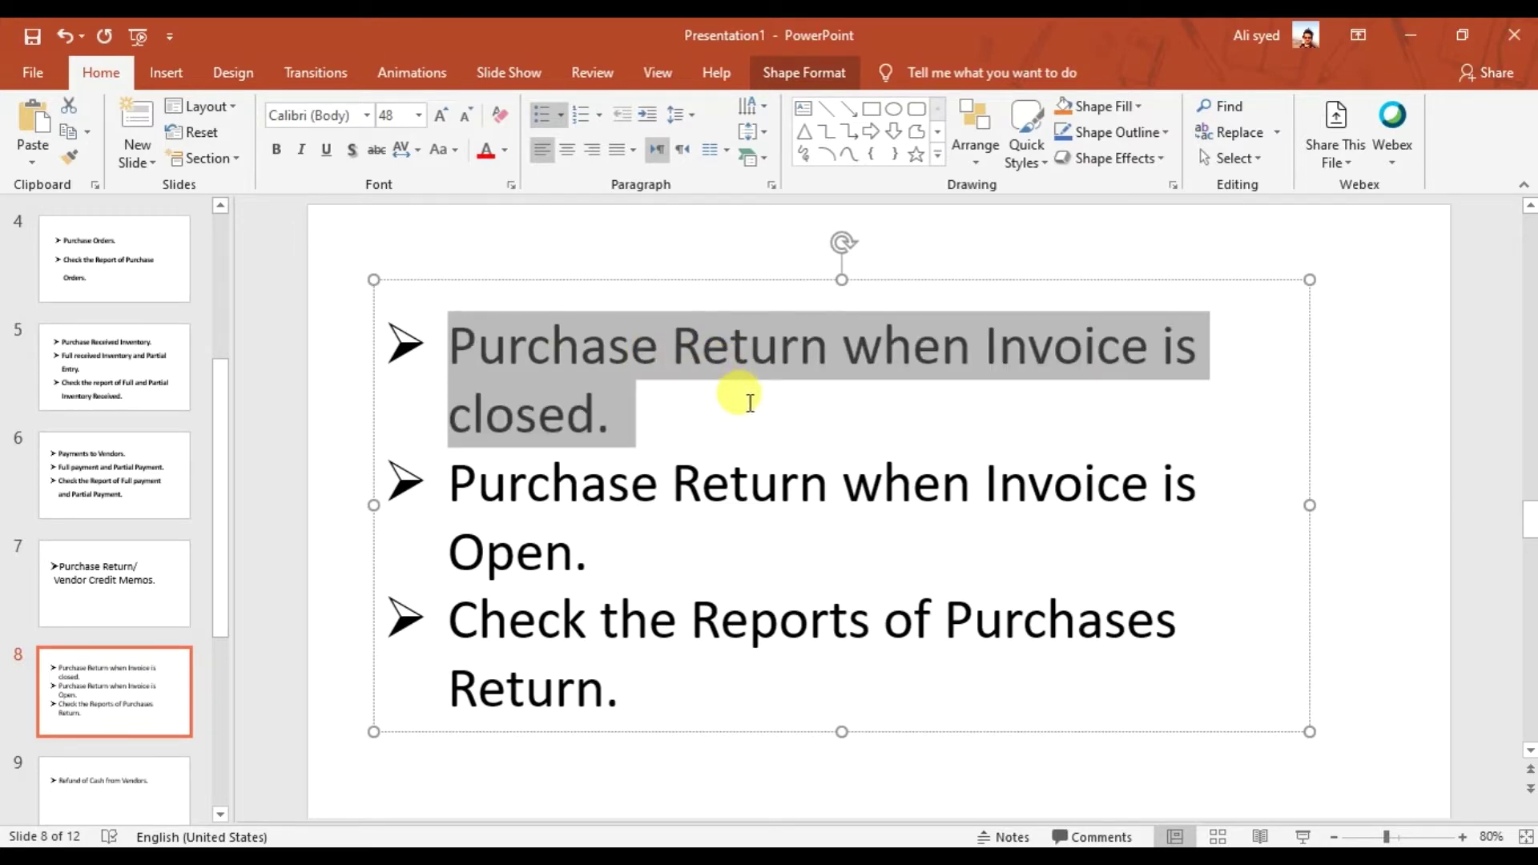
mouse_move(979, 847)
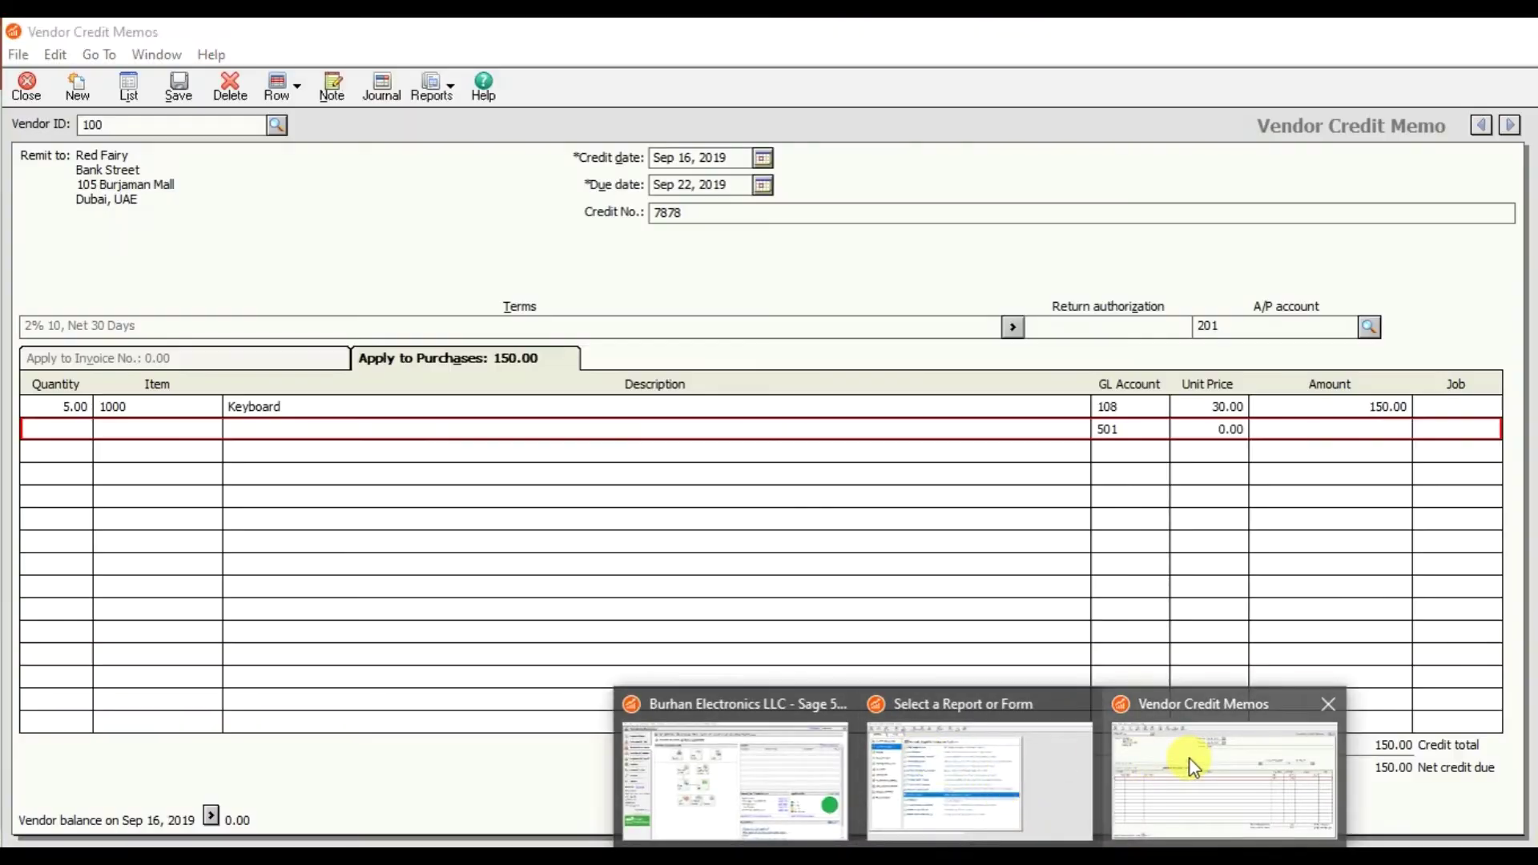
left_click(1189, 756)
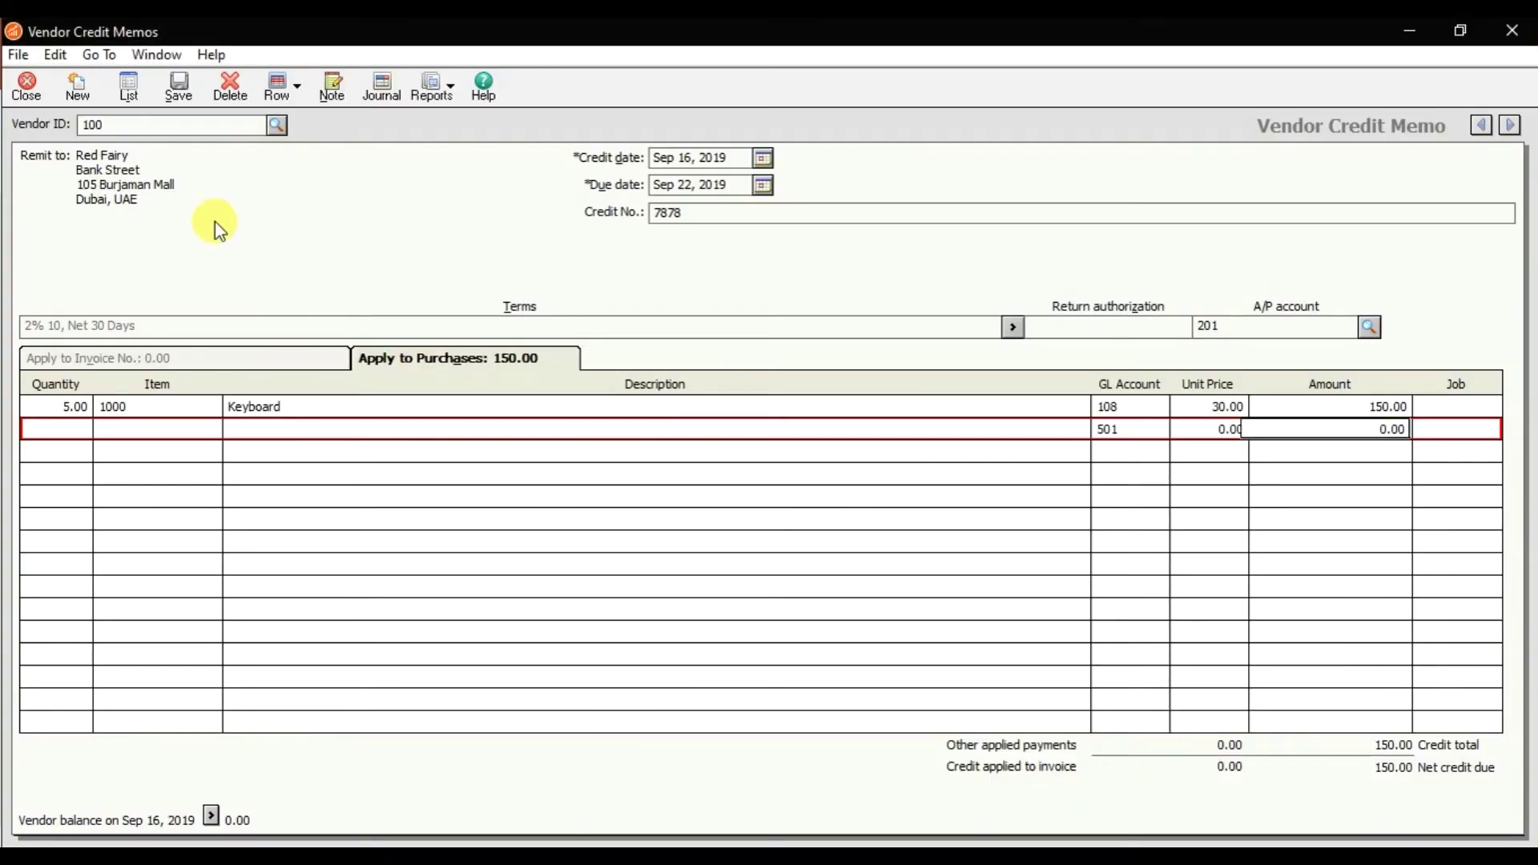
Save the Red Fairy credit memo and switch back to the PowerPoint slide
left_click(177, 100)
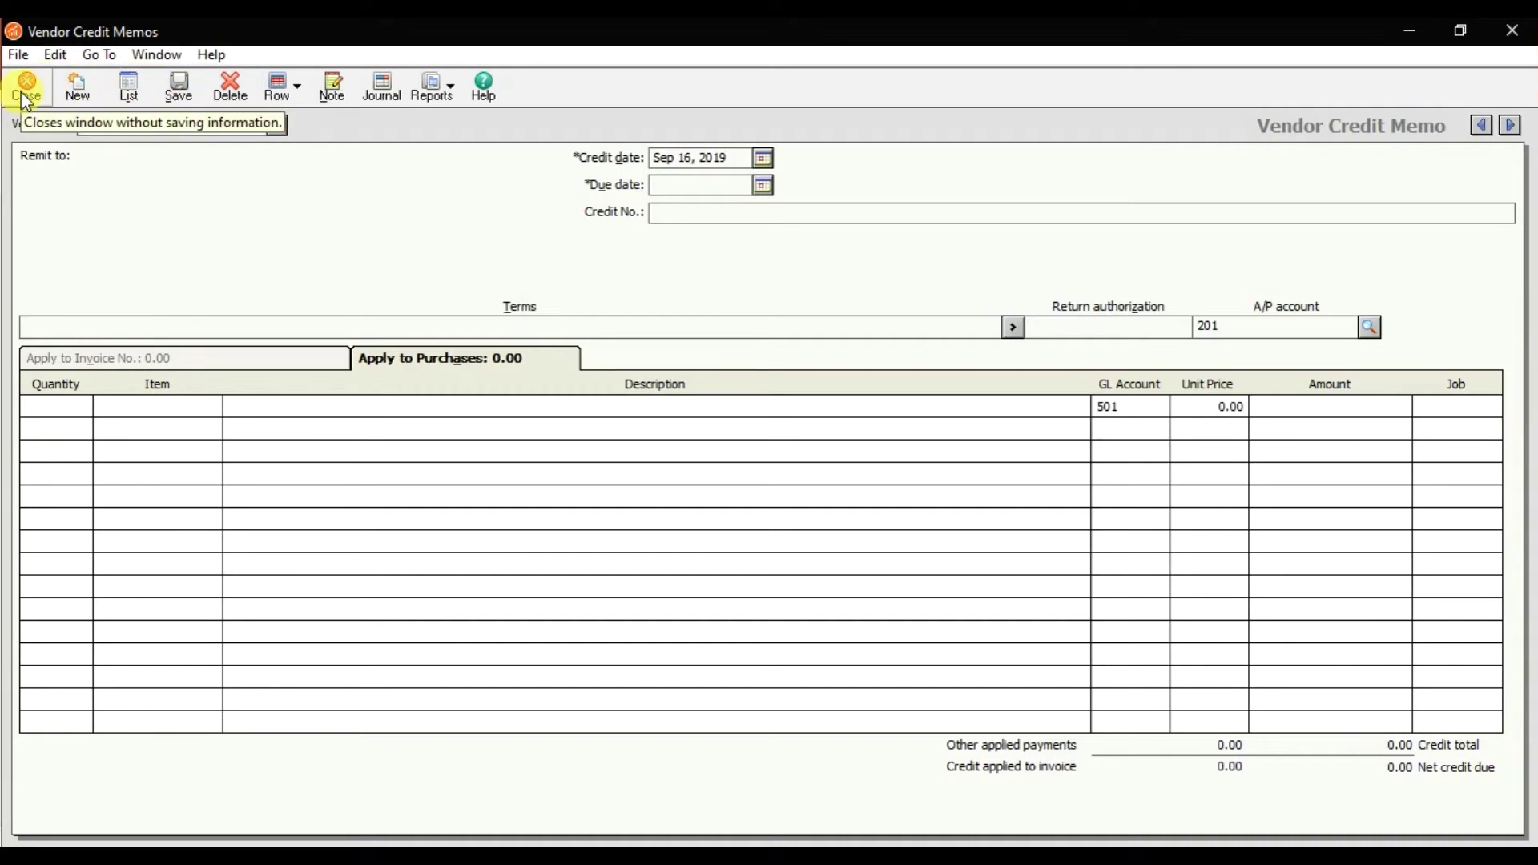
key("alt+Tab")
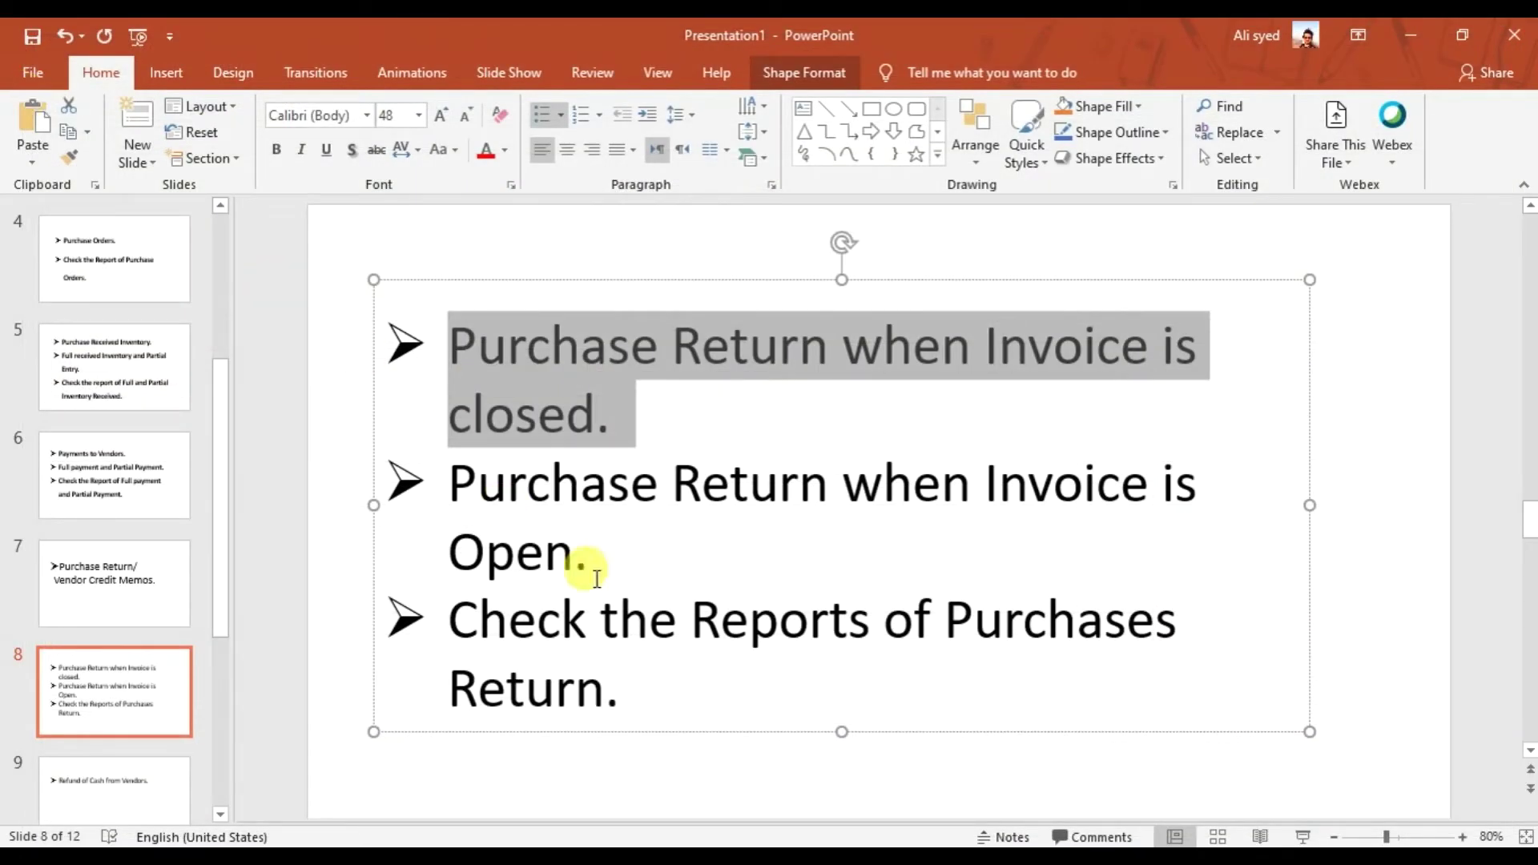
Open the Vendor Ledgers report from the Accounts Payable reports
left_click(866, 760)
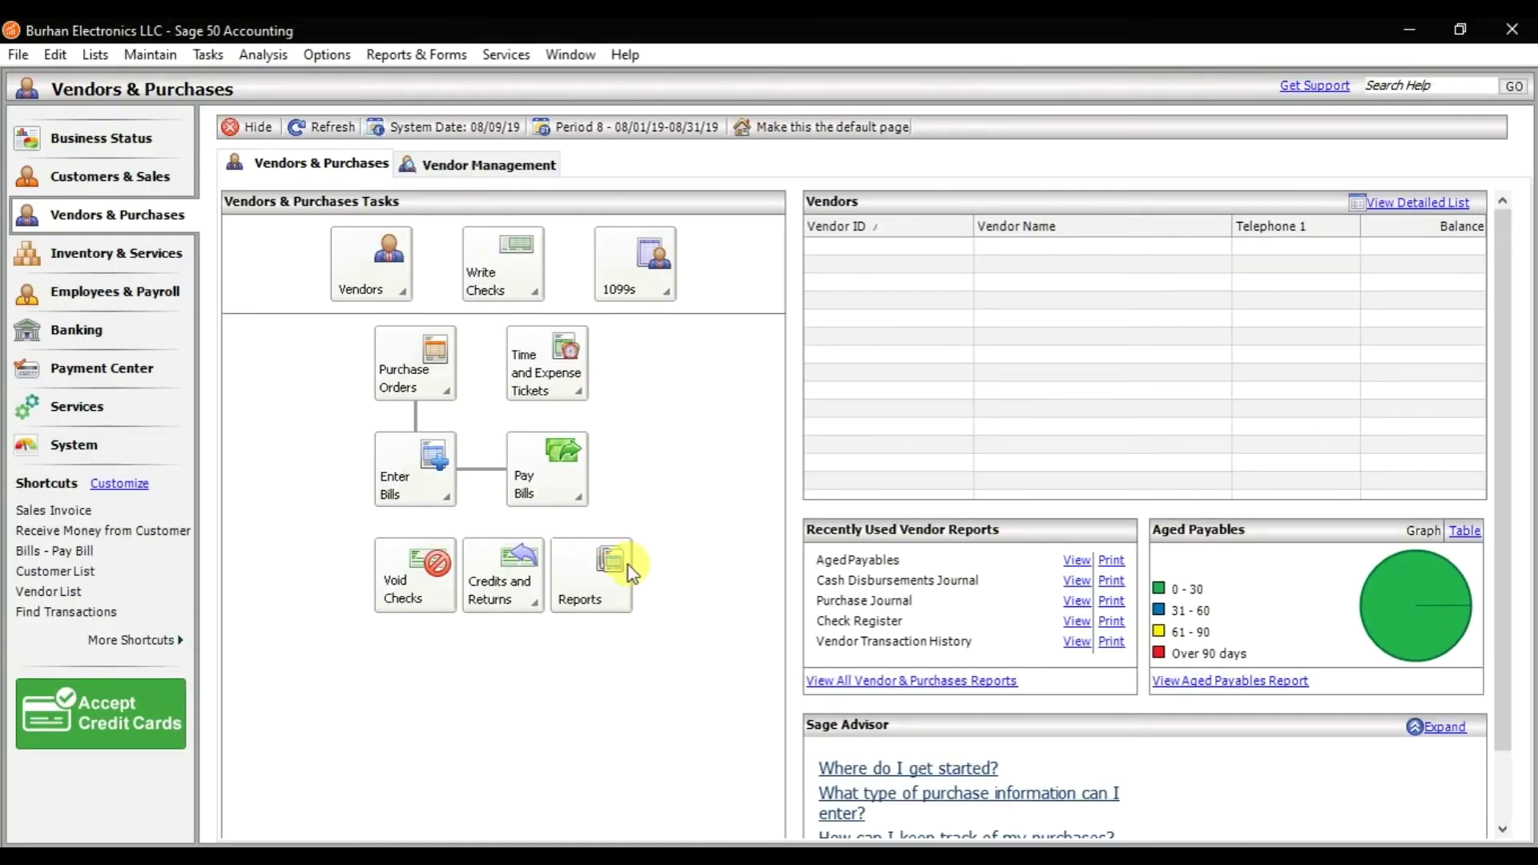
left_click(406, 55)
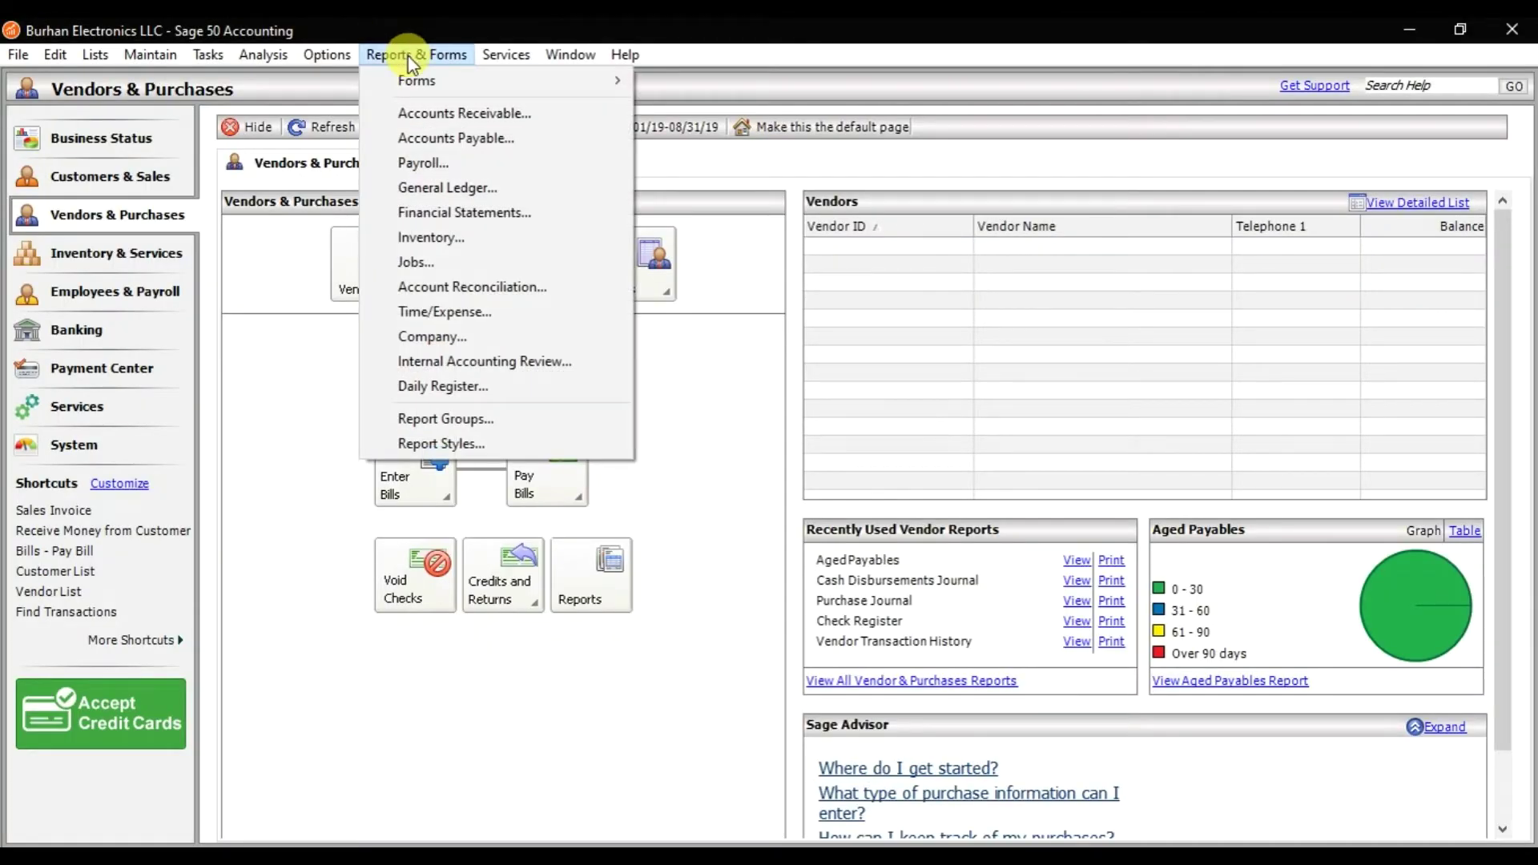
left_click(431, 140)
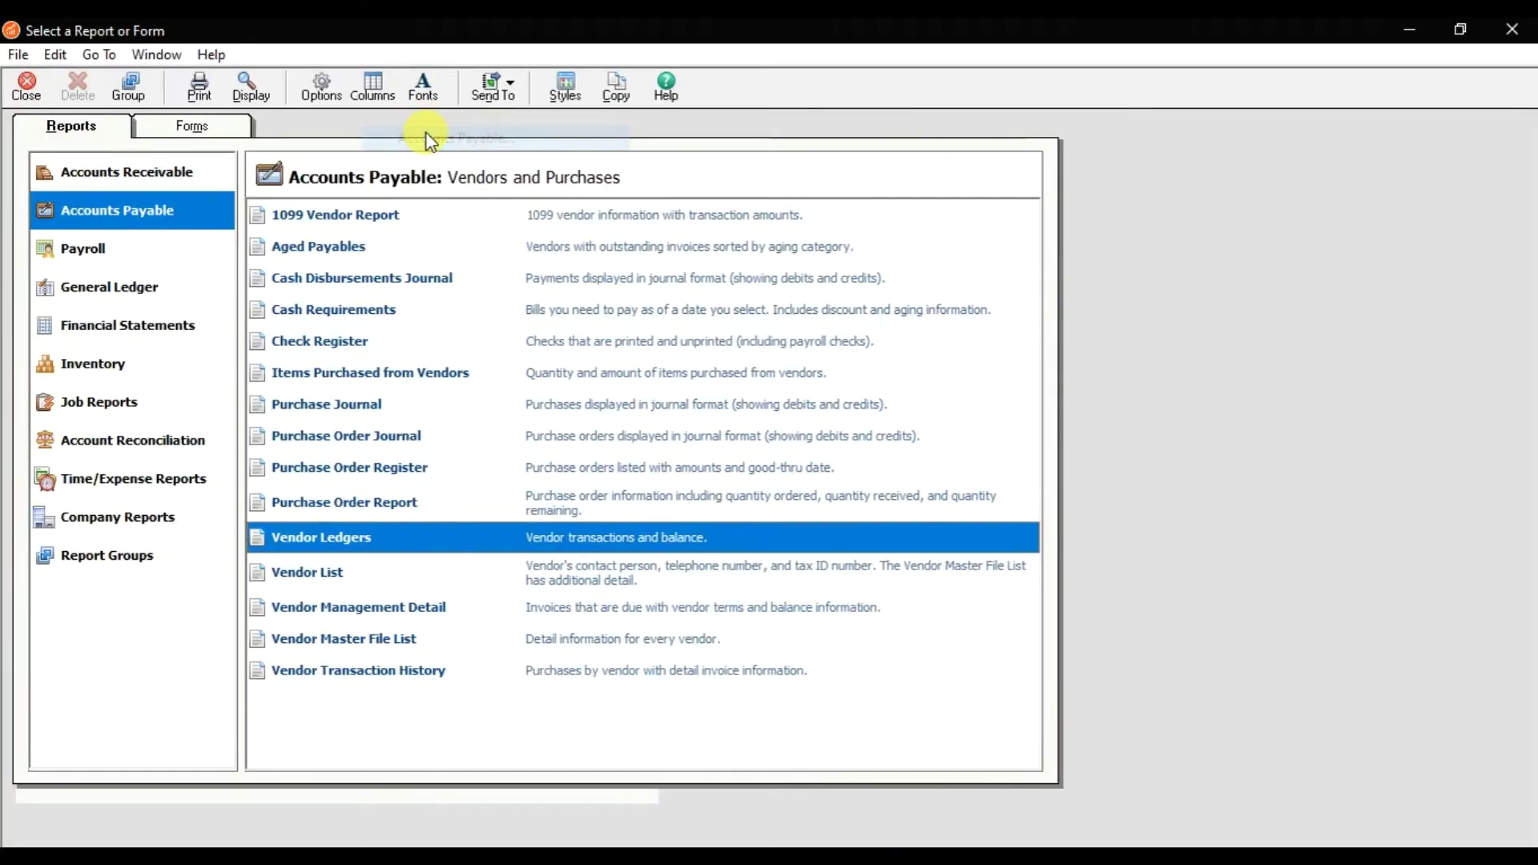
double_click(364, 550)
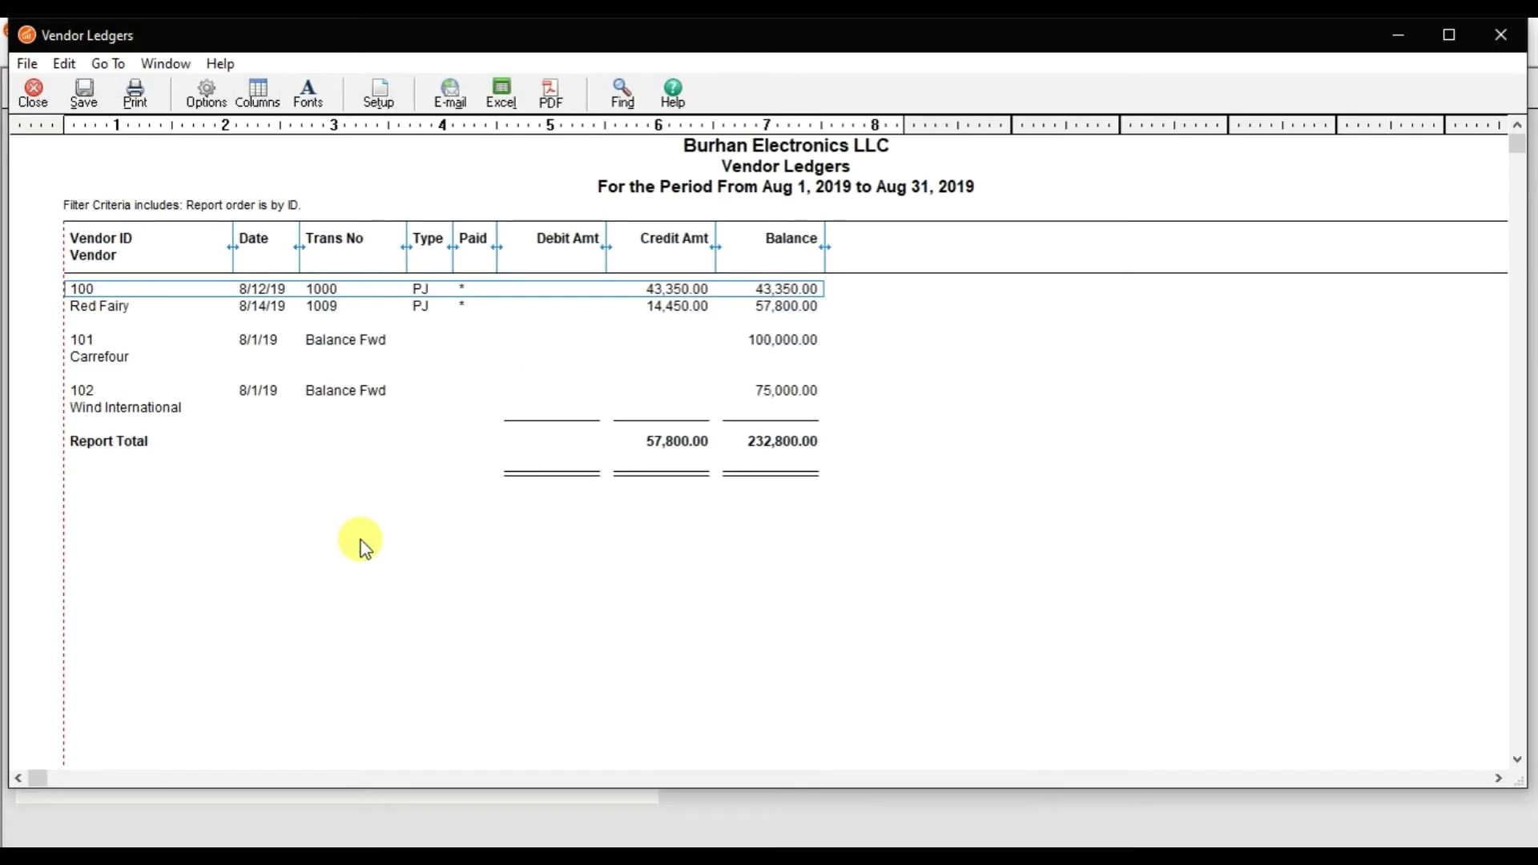
Set the report's end date to Sep 30, 2019 and filter it to vendor 100
left_click(207, 95)
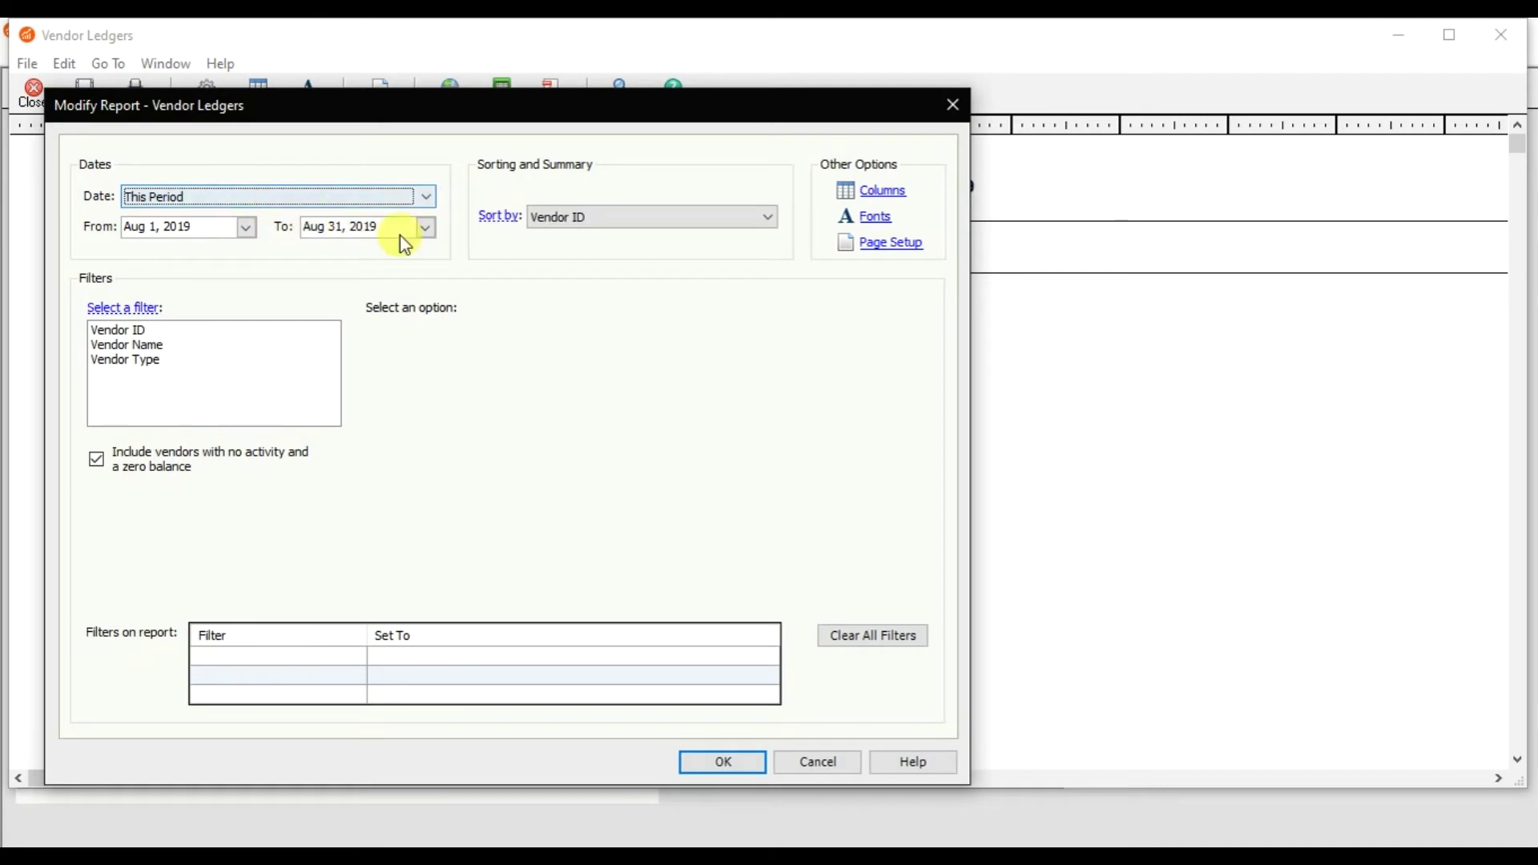
left_click(426, 227)
left_click(543, 260)
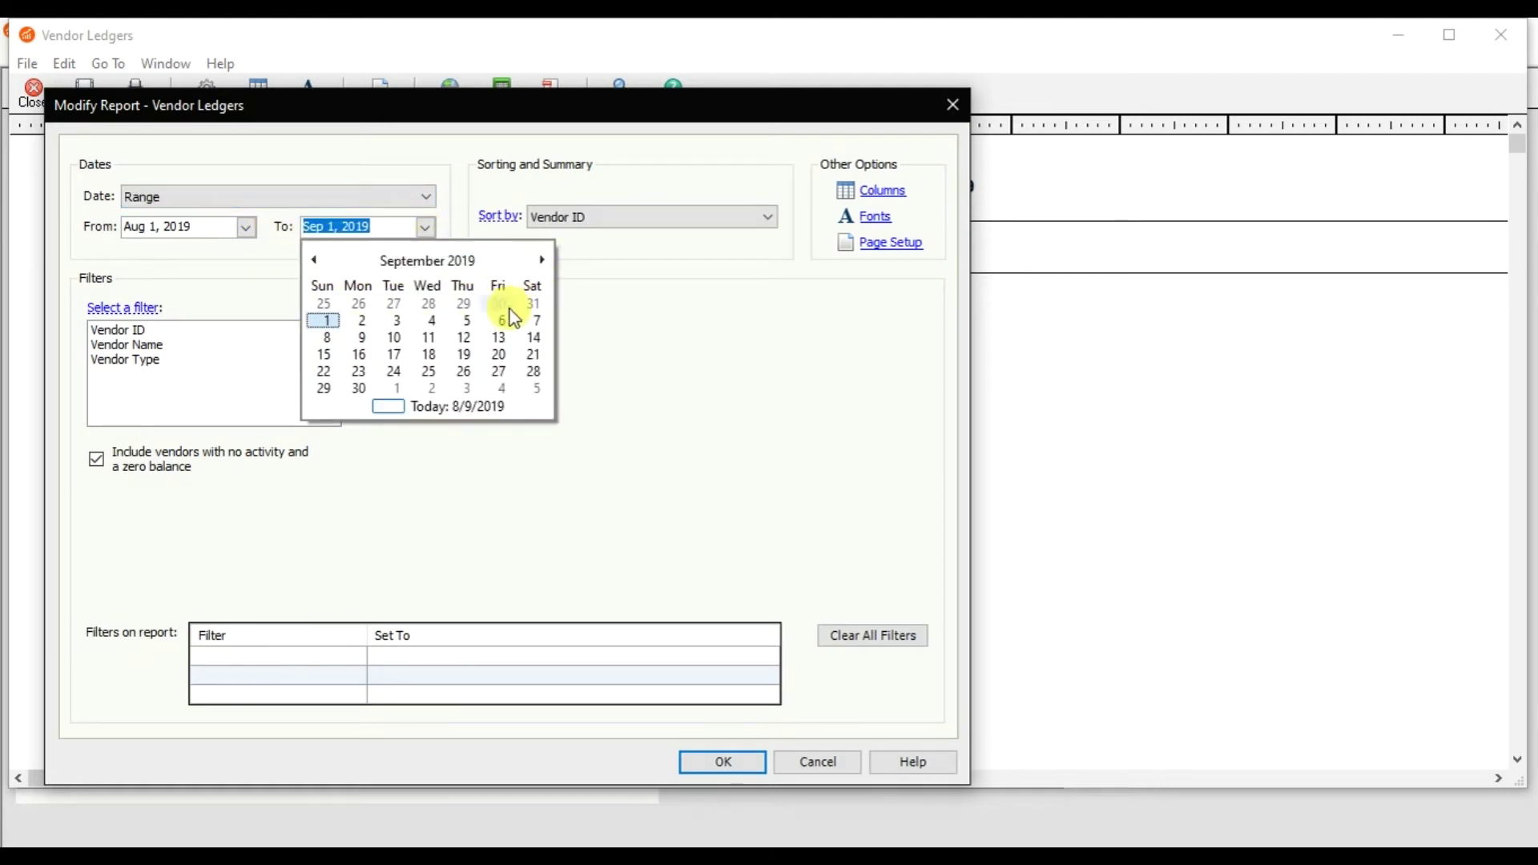
left_click(359, 389)
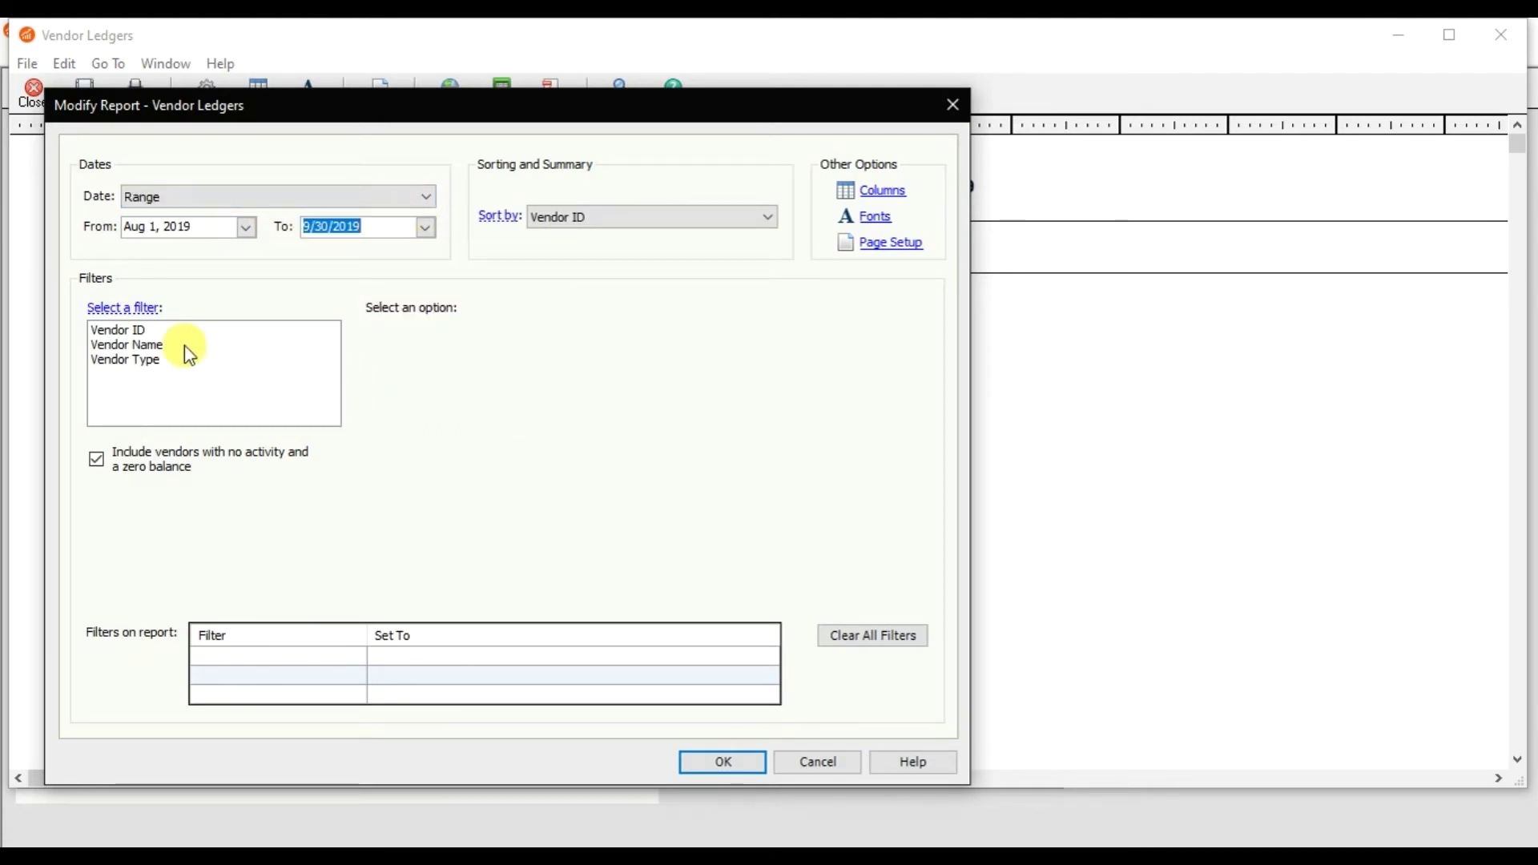
left_click(149, 332)
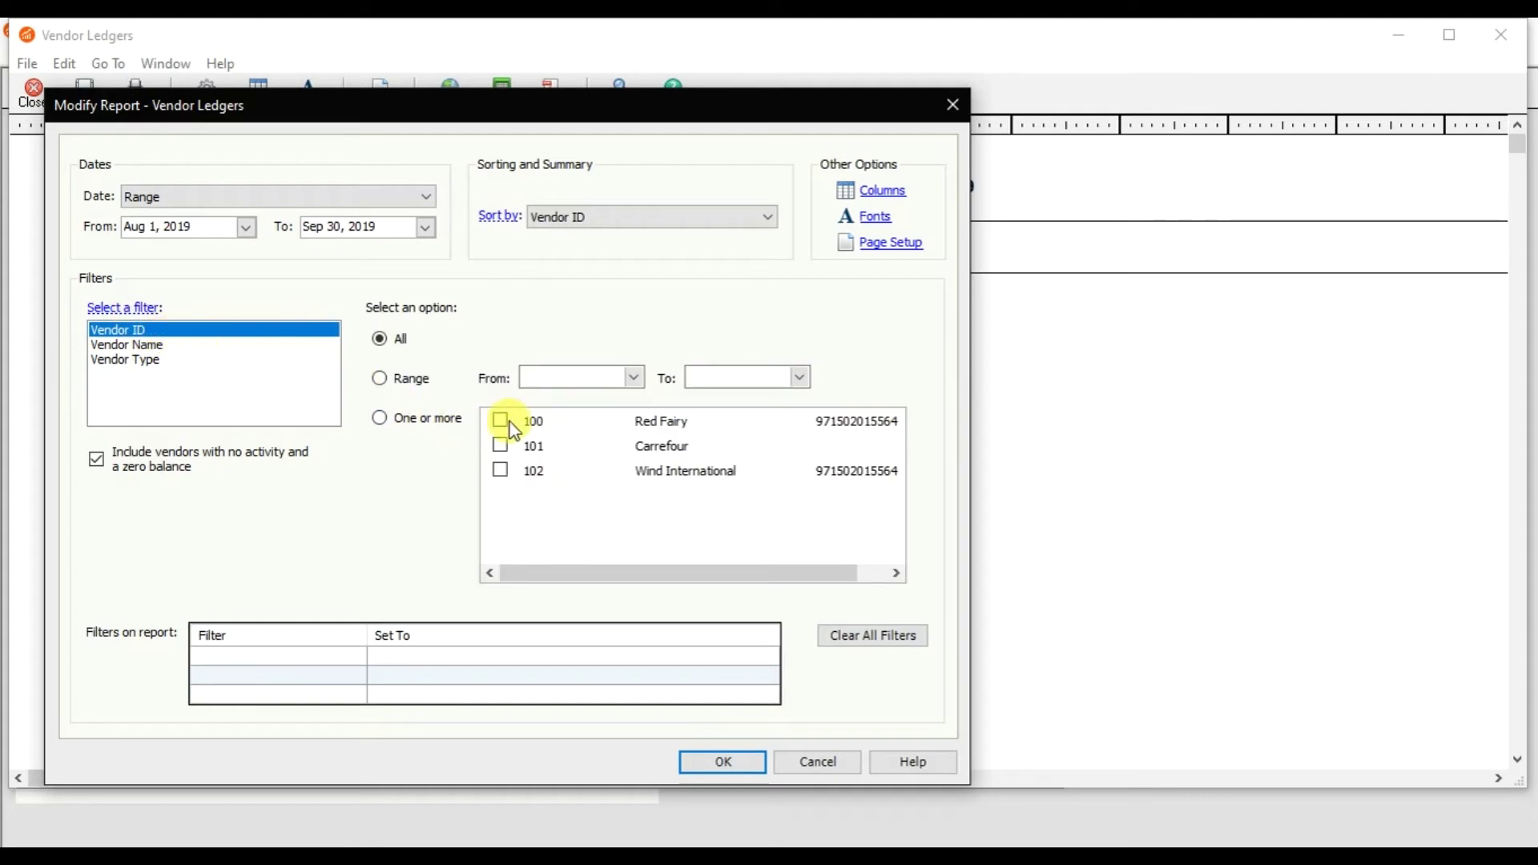
left_click(501, 419)
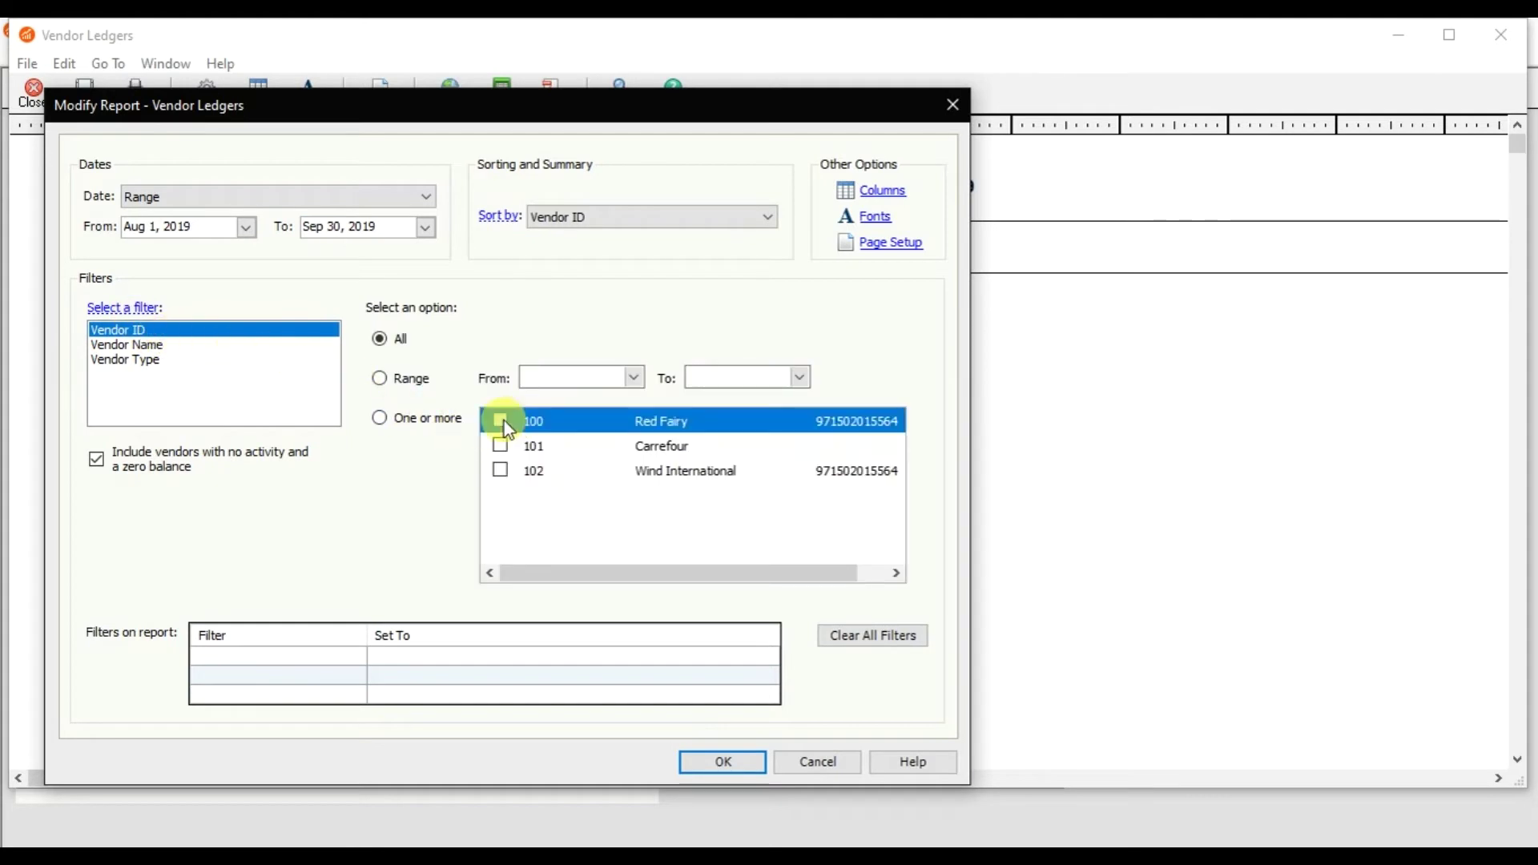
left_click(717, 765)
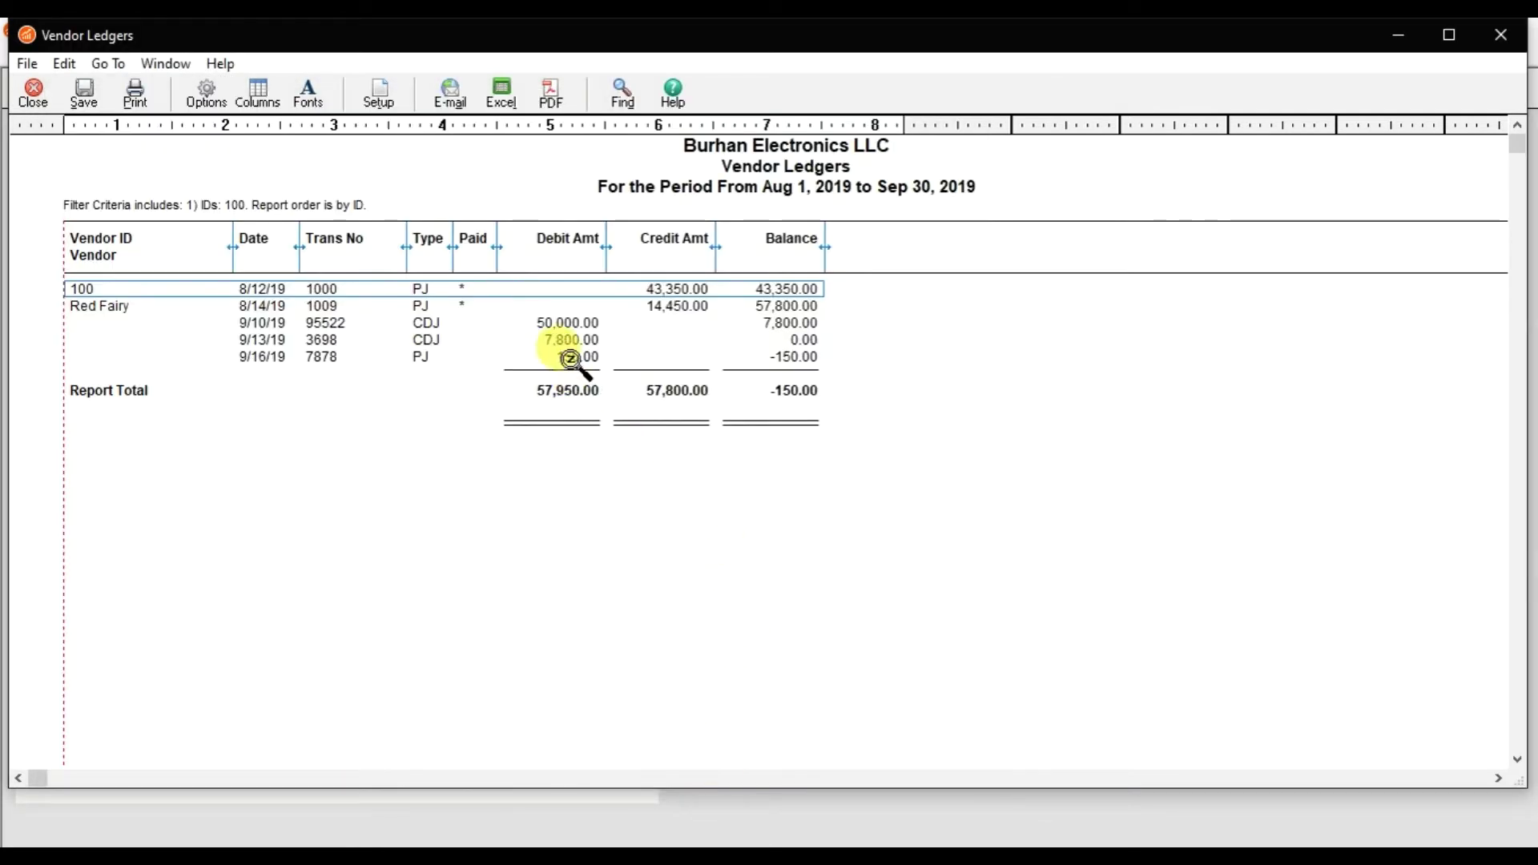
left_click(804, 340)
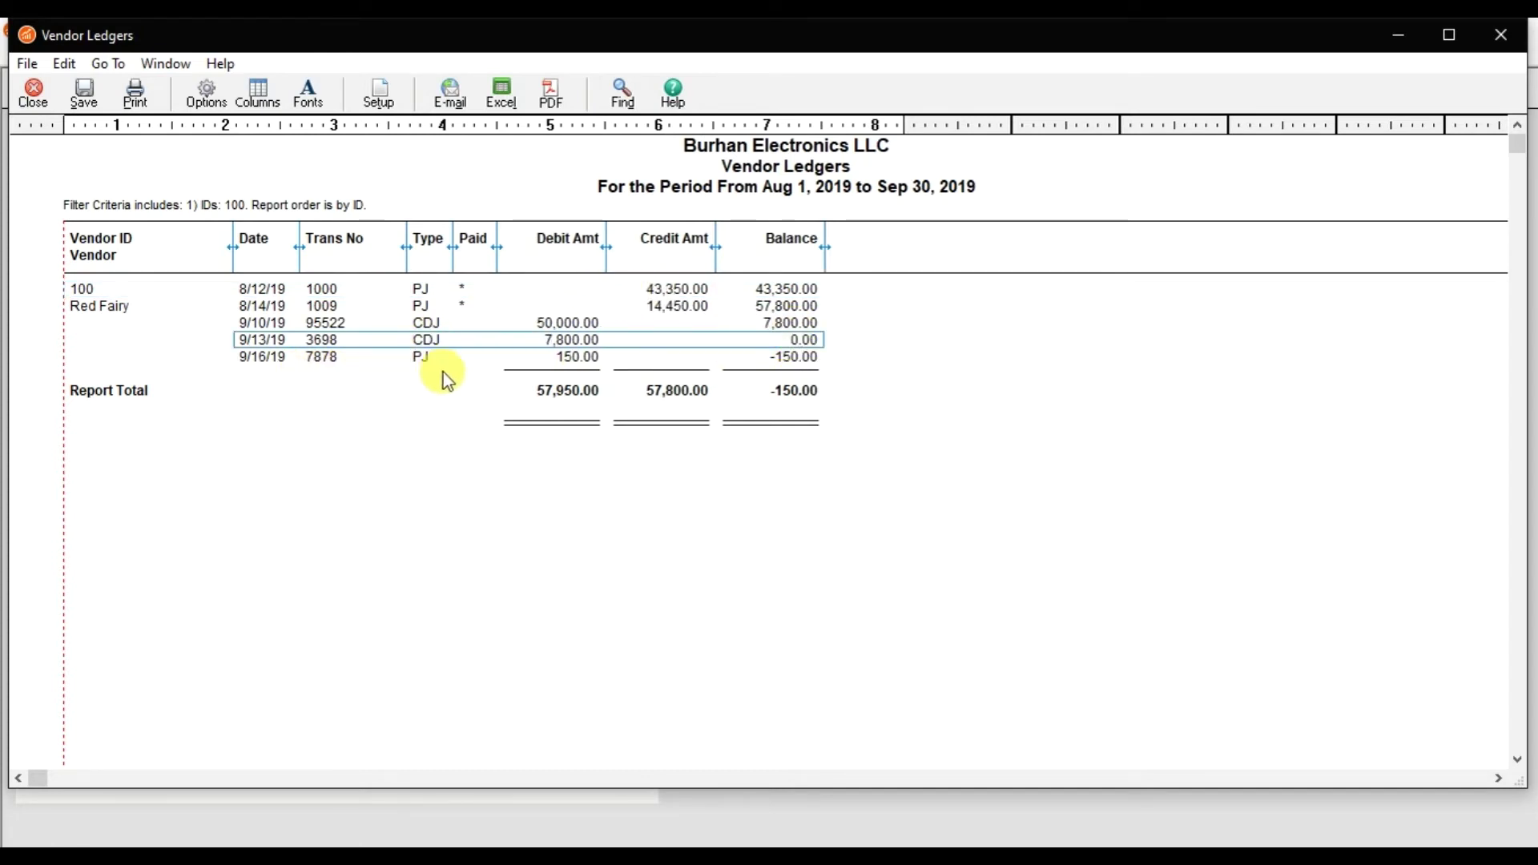
left_click(570, 359)
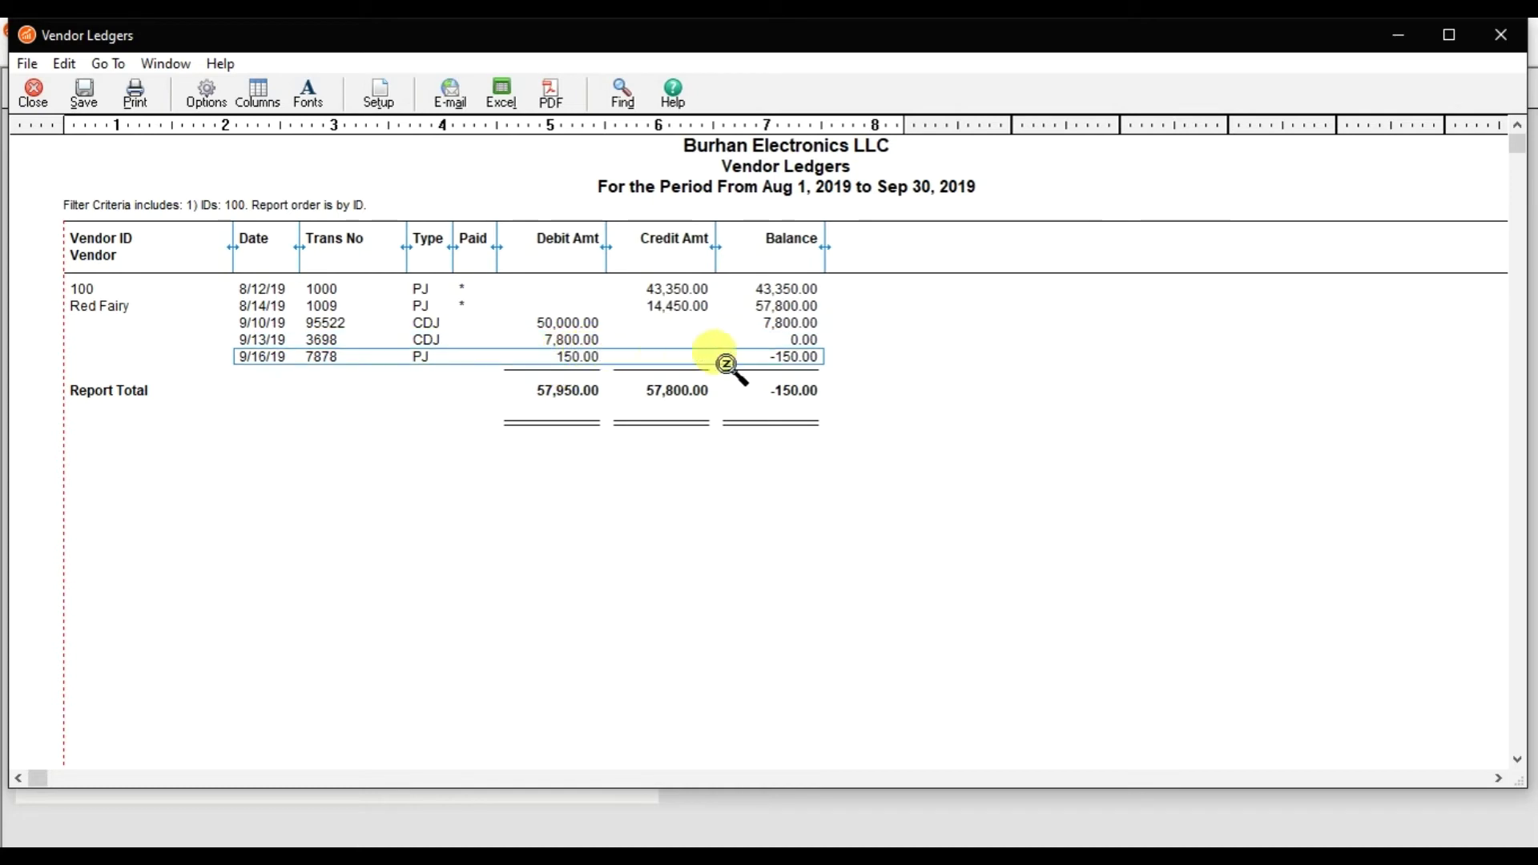